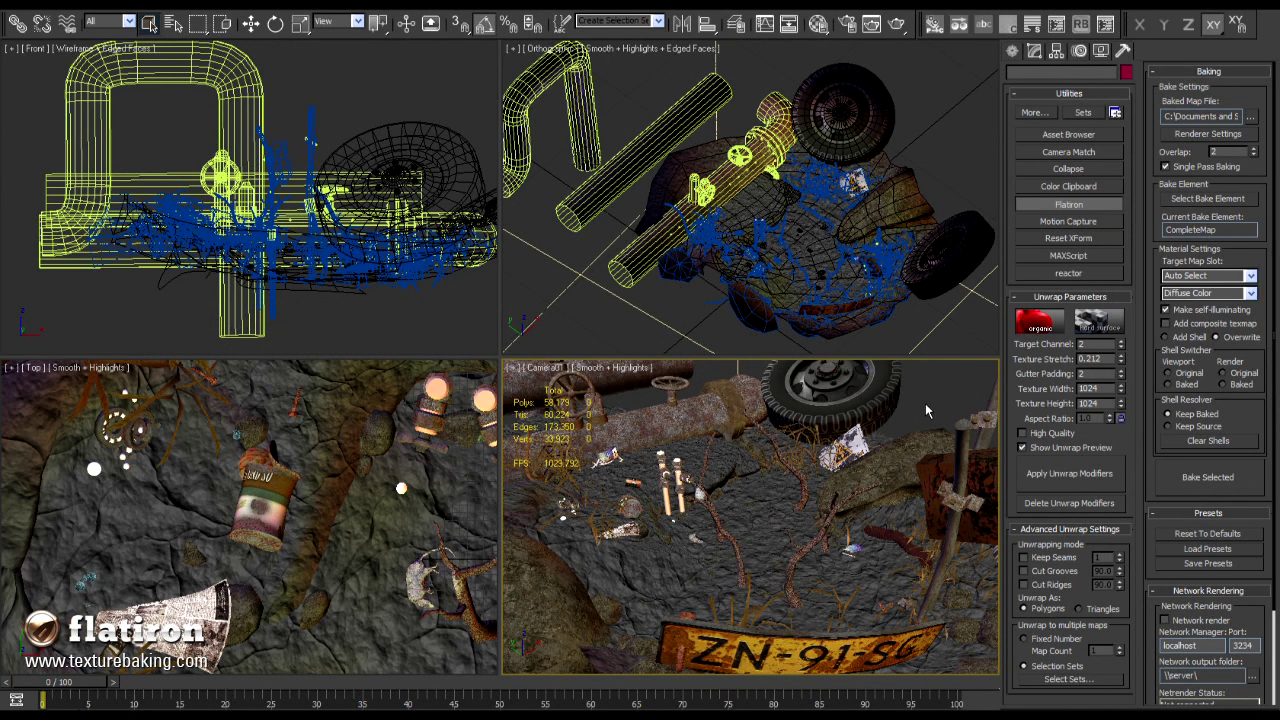
# Examine the scene's geometry in wireframe through an enlarged Camera01 view, picking individual objects such as the tire, cliff and grass.
pyautogui.hotkey('alt', 'w')
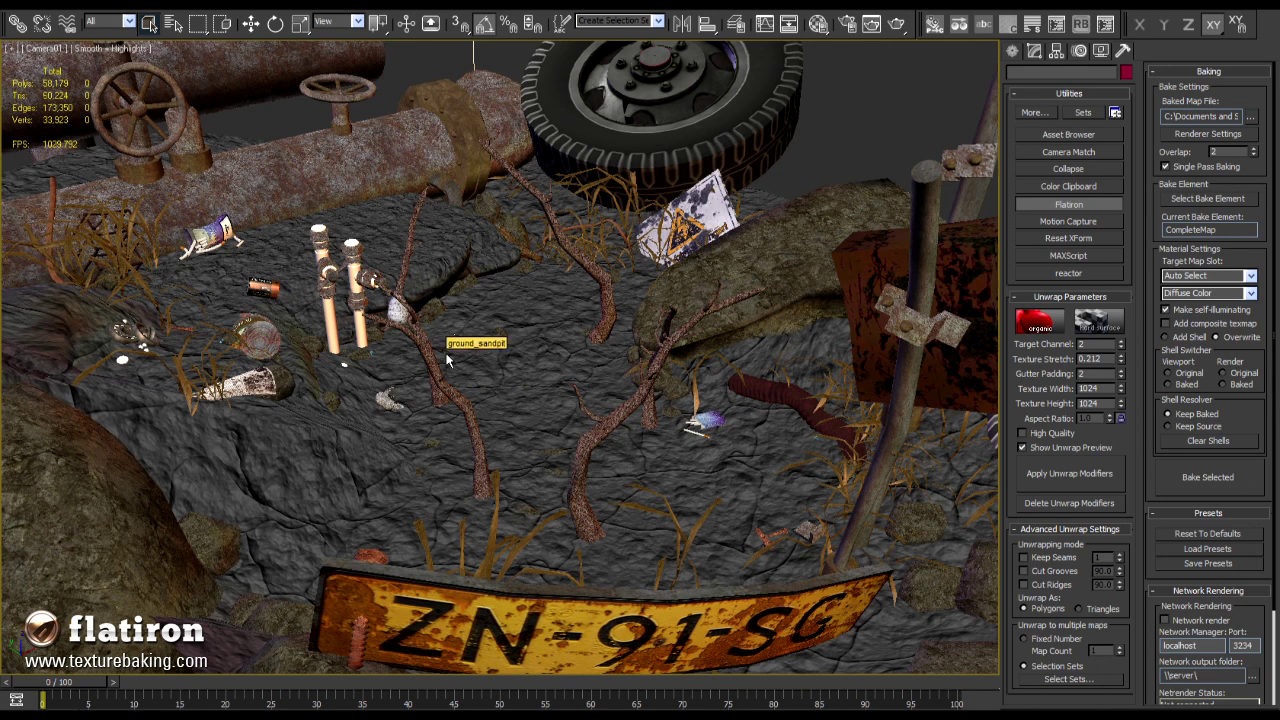
pyautogui.press('F3')
pyautogui.click(708, 200)
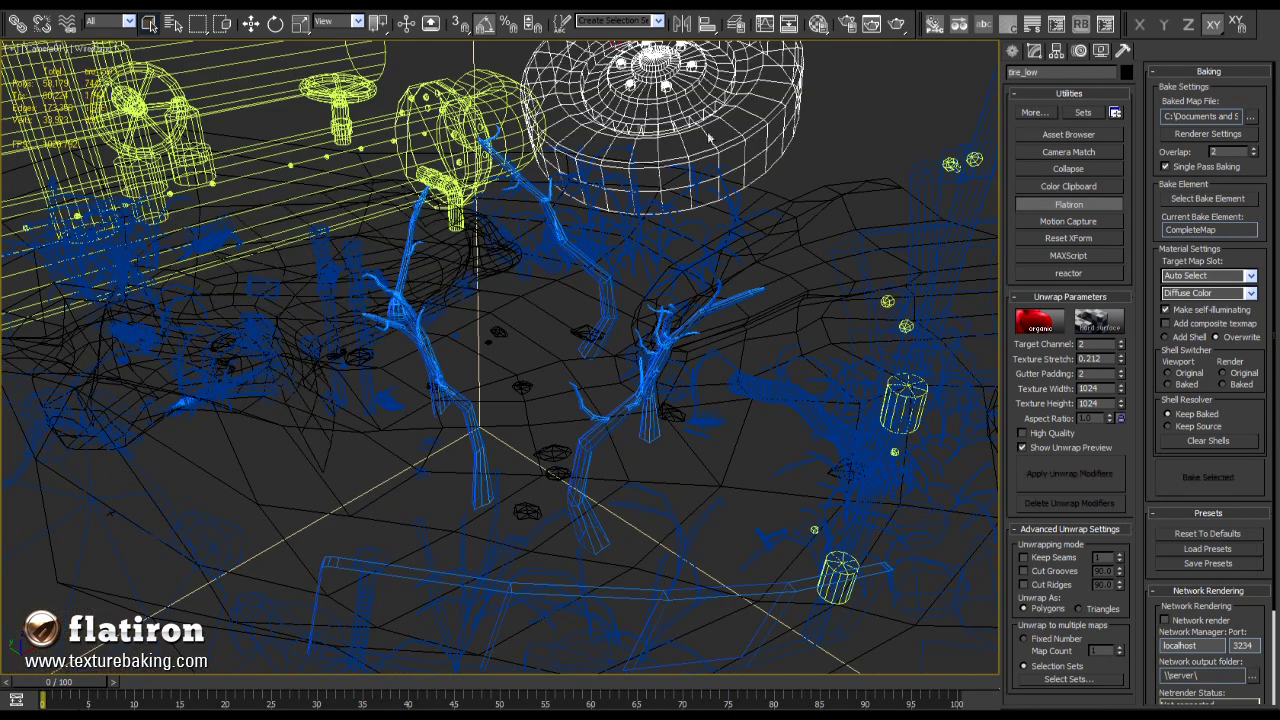
pyautogui.click(850, 430)
pyautogui.click(617, 430)
pyautogui.click(345, 577)
pyautogui.click(508, 590)
pyautogui.click(692, 310)
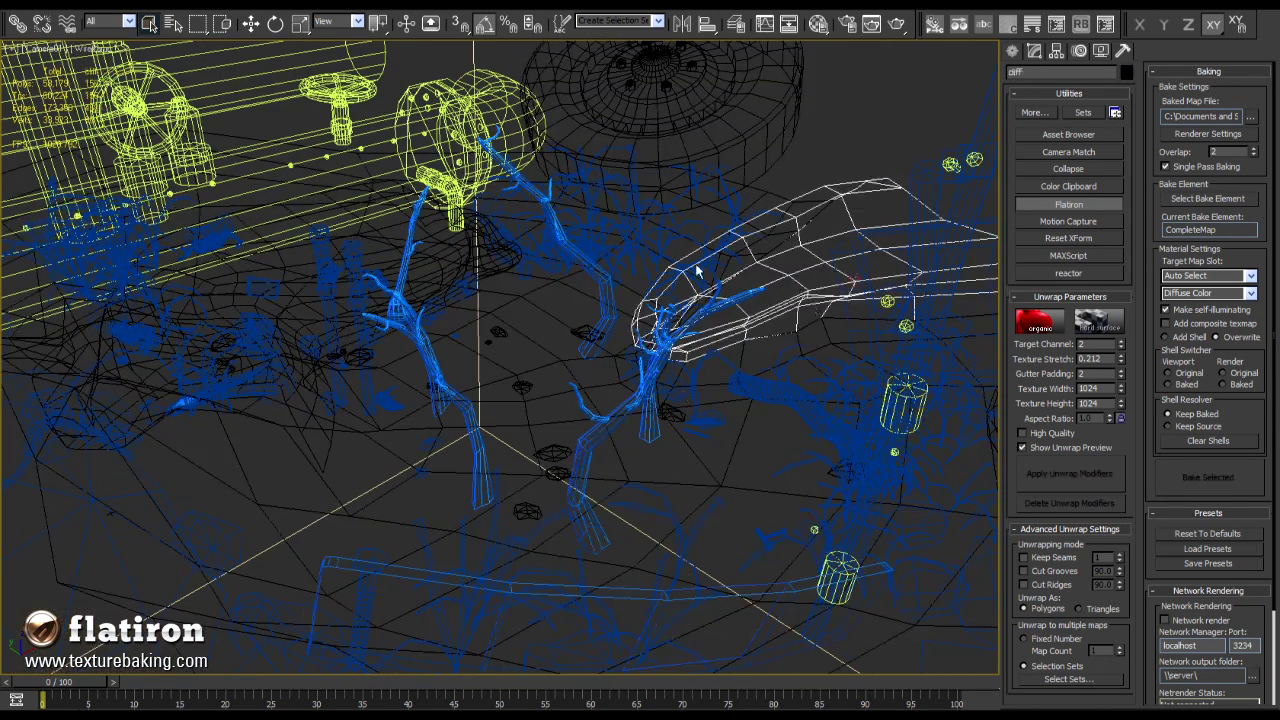
pyautogui.click(650, 240)
# Restore textured shading, examine the scene's surface detail from other angles in perspective, and return to the Camera01 view.
pyautogui.press('F3')
pyautogui.press('F4')
pyautogui.press('F4')
pyautogui.press('p')
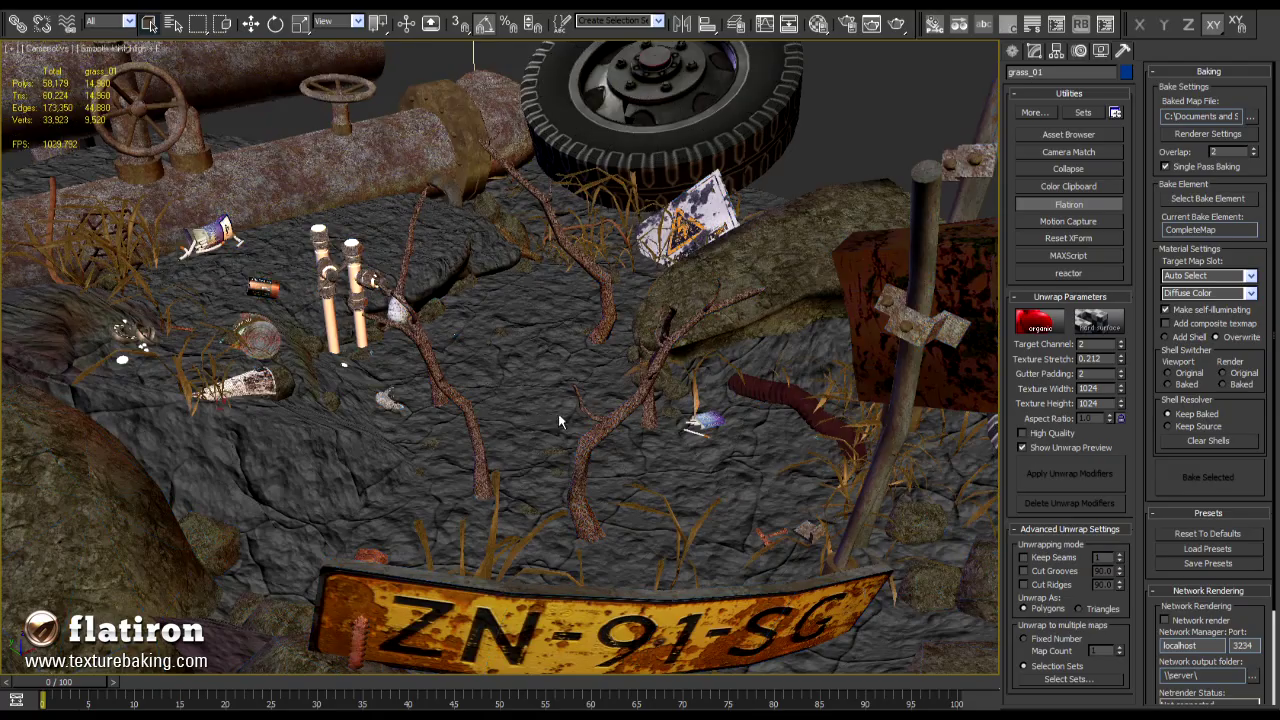
pyautogui.scroll(5, 546, 431)
pyautogui.keyDown('alt'); pyautogui.moveTo(546, 431); pyautogui.dragTo(864, 400, button='middle'); pyautogui.keyUp('alt')
pyautogui.scroll(4, 588, 417)
pyautogui.press('c')
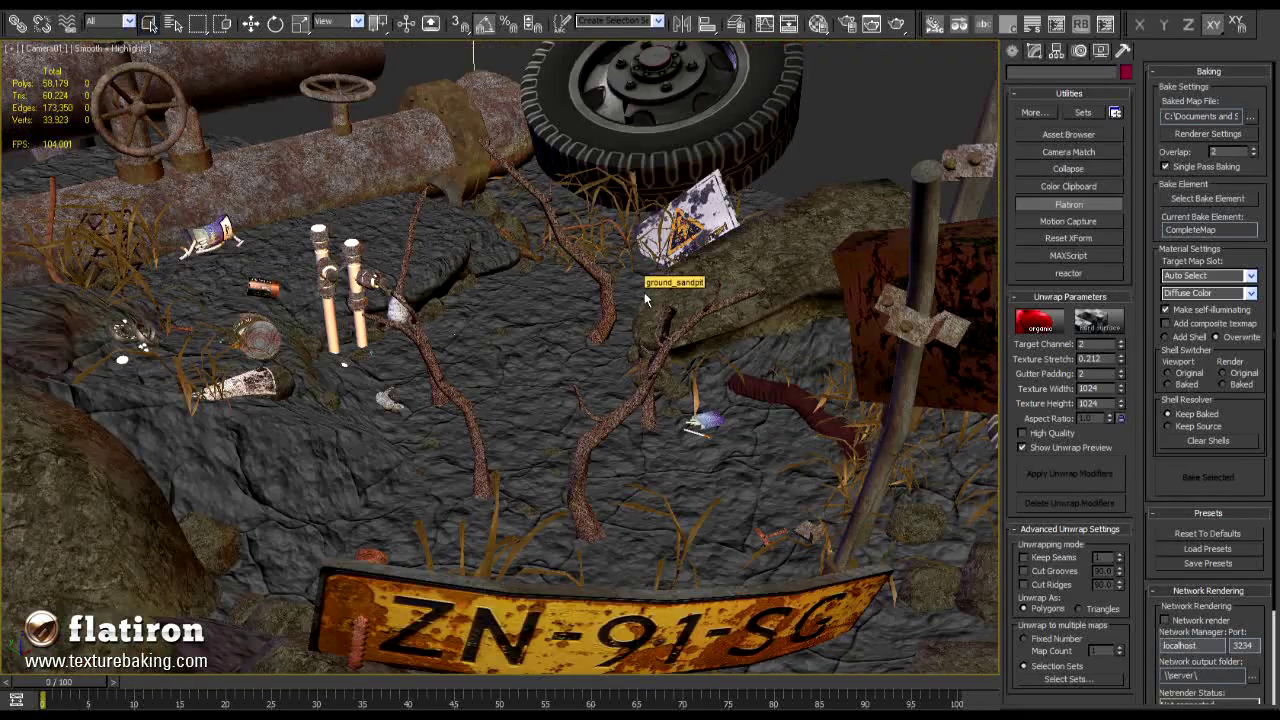
# Examine the ground geometry from the left side in another shading mode and return to the enlarged Camera01 view.
pyautogui.hotkey('alt', 'w')
pyautogui.click(650, 284)
pyautogui.hotkey('alt', 'w')
pyautogui.press('f')
pyautogui.press('l')
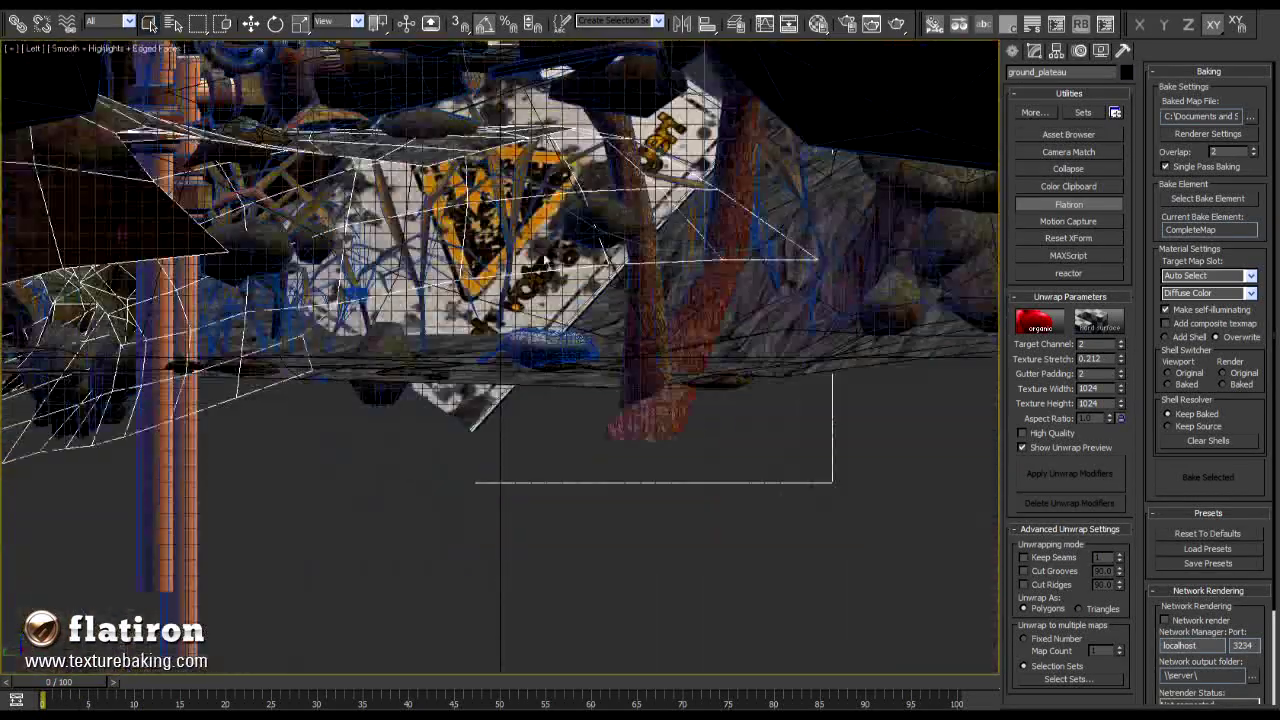
pyautogui.press('F3')
pyautogui.scroll(-10, 509, 309)
pyautogui.moveTo(502, 340)
pyautogui.mouseDown(button='middle')
pyautogui.moveTo(486, 271)
pyautogui.moveTo(420, 345)
pyautogui.moveTo(626, 415)
pyautogui.moveTo(690, 420)
pyautogui.mouseUp(button='middle')
pyautogui.hotkey('alt', 'w')
pyautogui.click(734, 441)
pyautogui.hotkey('alt', 'w')
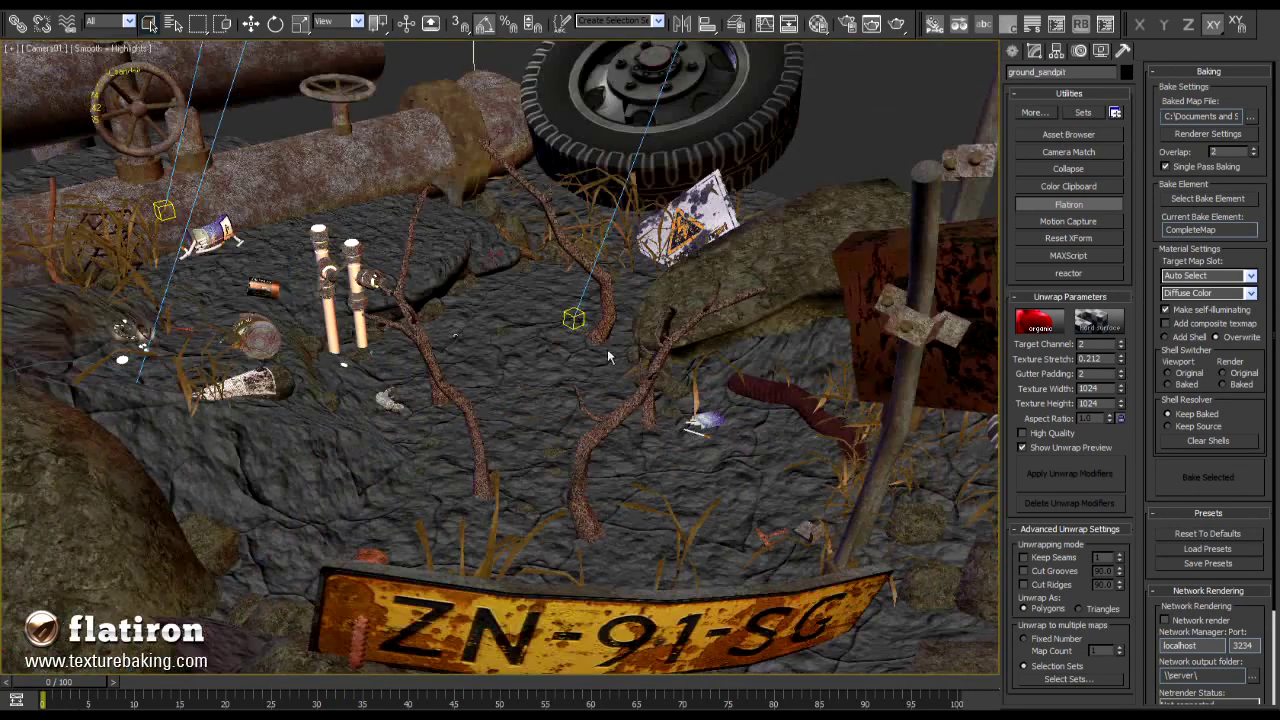
# Render the Camera01 view with the mental ray renderer, using the existing Final Gather settings.
pyautogui.click(409, 14)
pyautogui.click(395, 30)
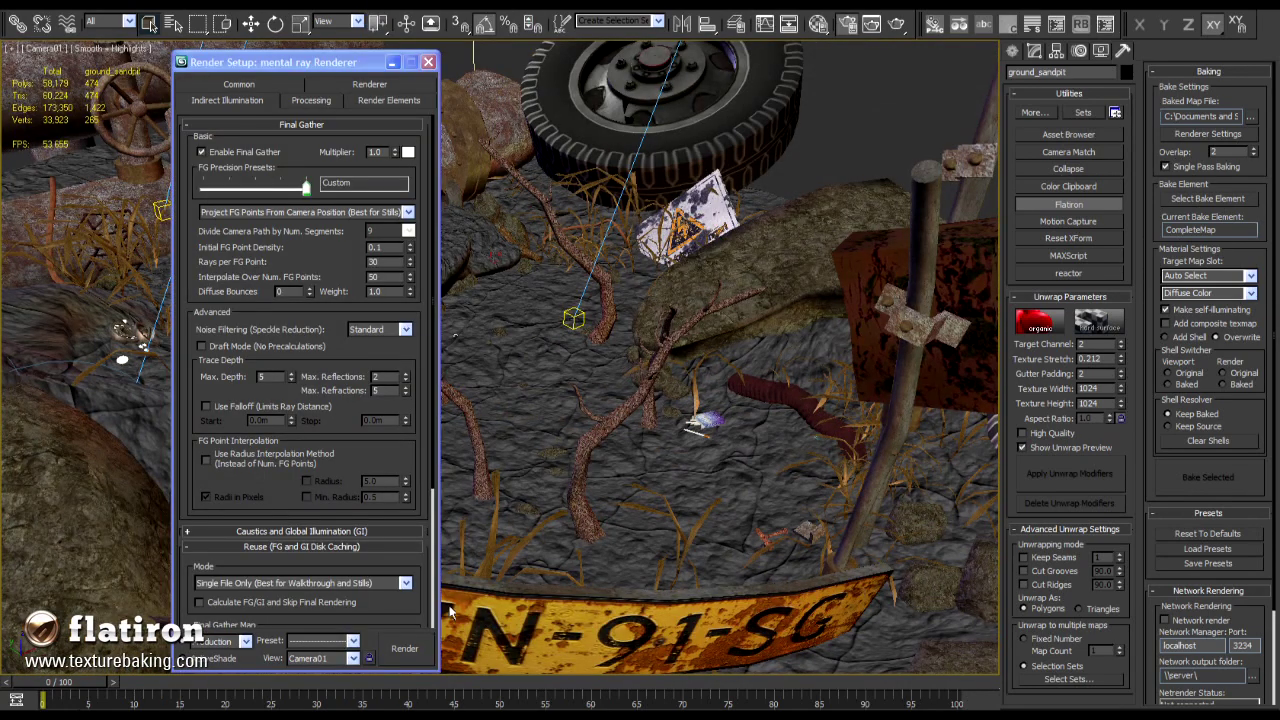
pyautogui.click(405, 649)
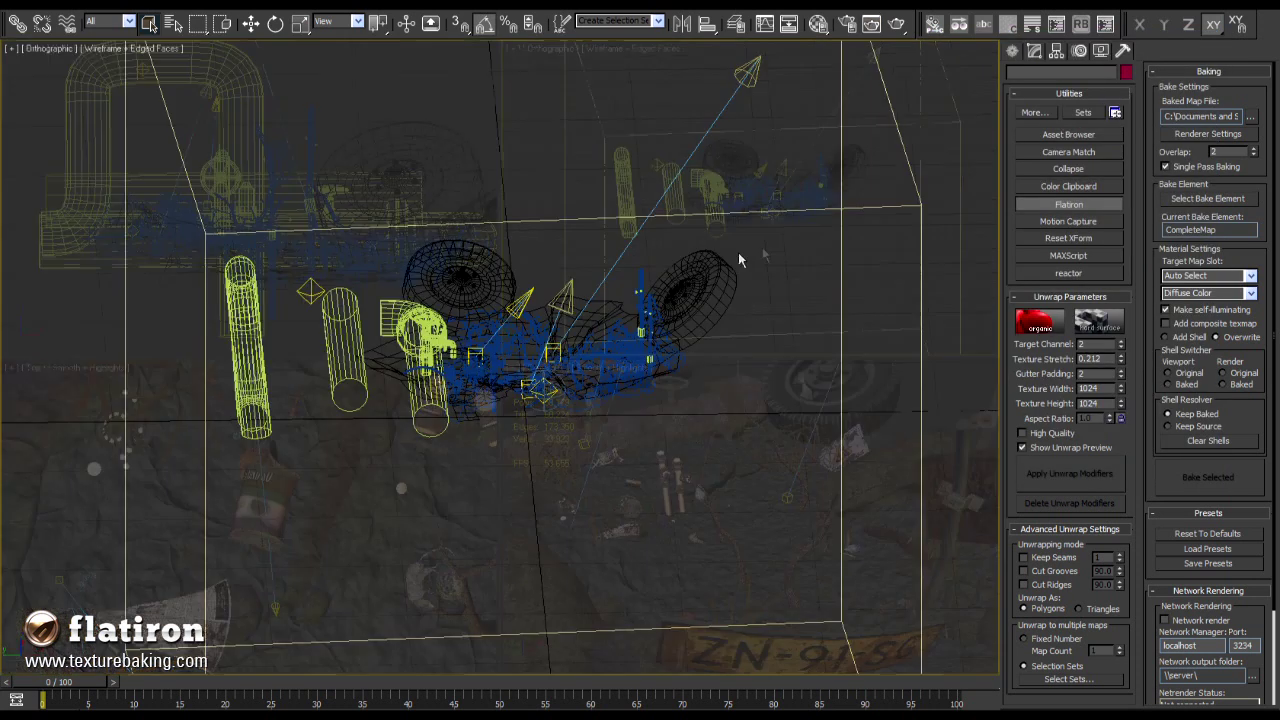
# Isolate the four ground objects, save them as a named selection set "ground", and exit isolation.
pyautogui.keyDown('alt'); pyautogui.moveTo(738, 258); pyautogui.dragTo(510, 356, button='middle'); pyautogui.keyUp('alt')
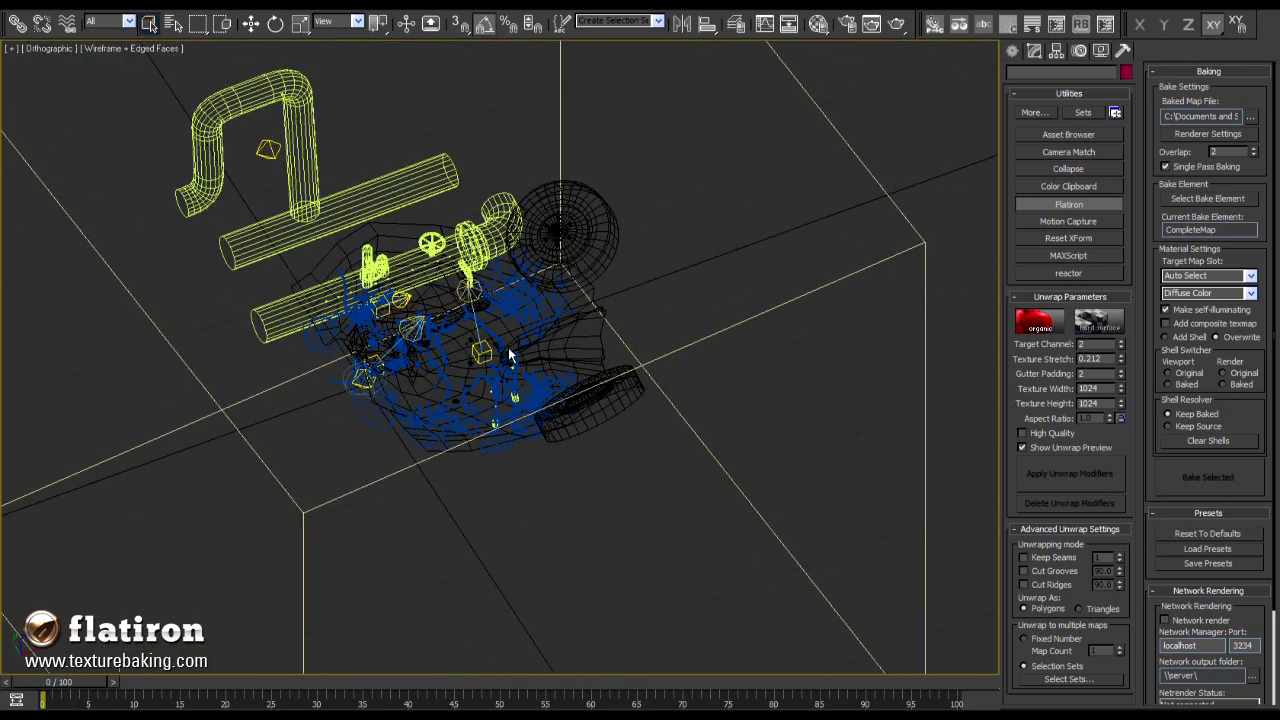
pyautogui.press('F3')
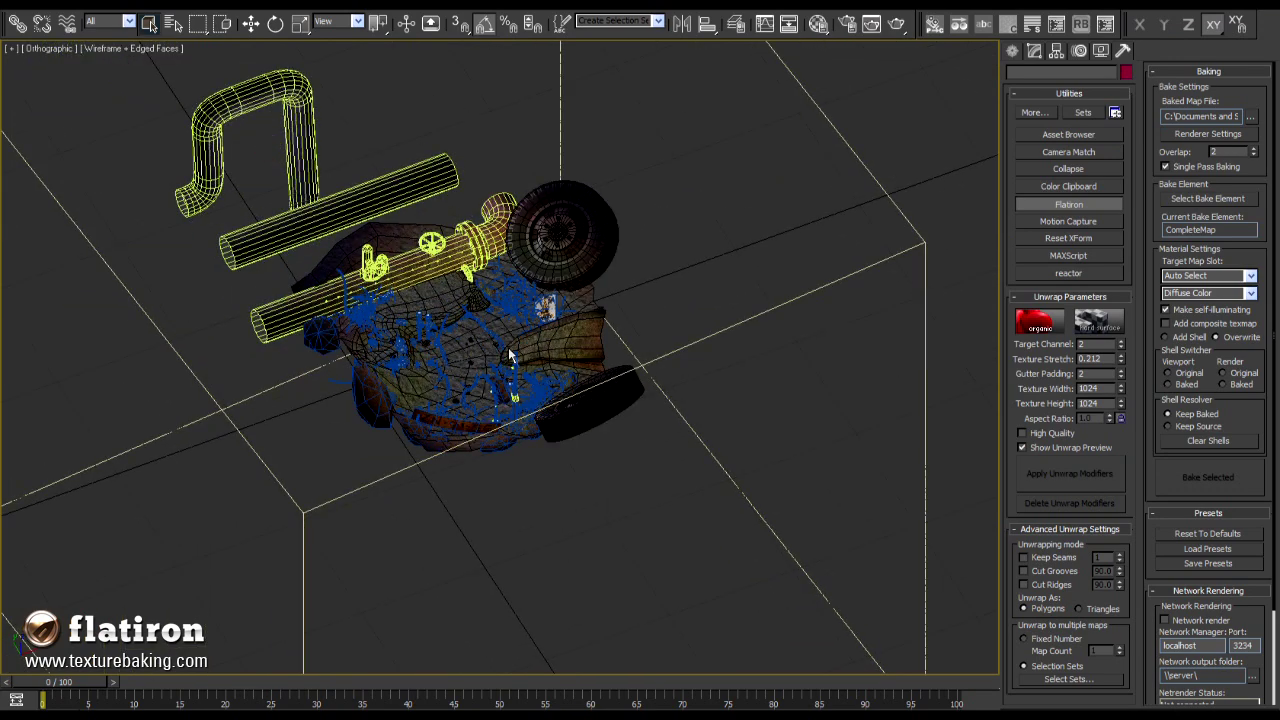
pyautogui.scroll(6, 502, 396)
pyautogui.click(377, 400)
pyautogui.keyDown('alt'); pyautogui.moveTo(377, 400); pyautogui.dragTo(560, 260, button='middle'); pyautogui.keyUp('alt')
pyautogui.click(567, 200)
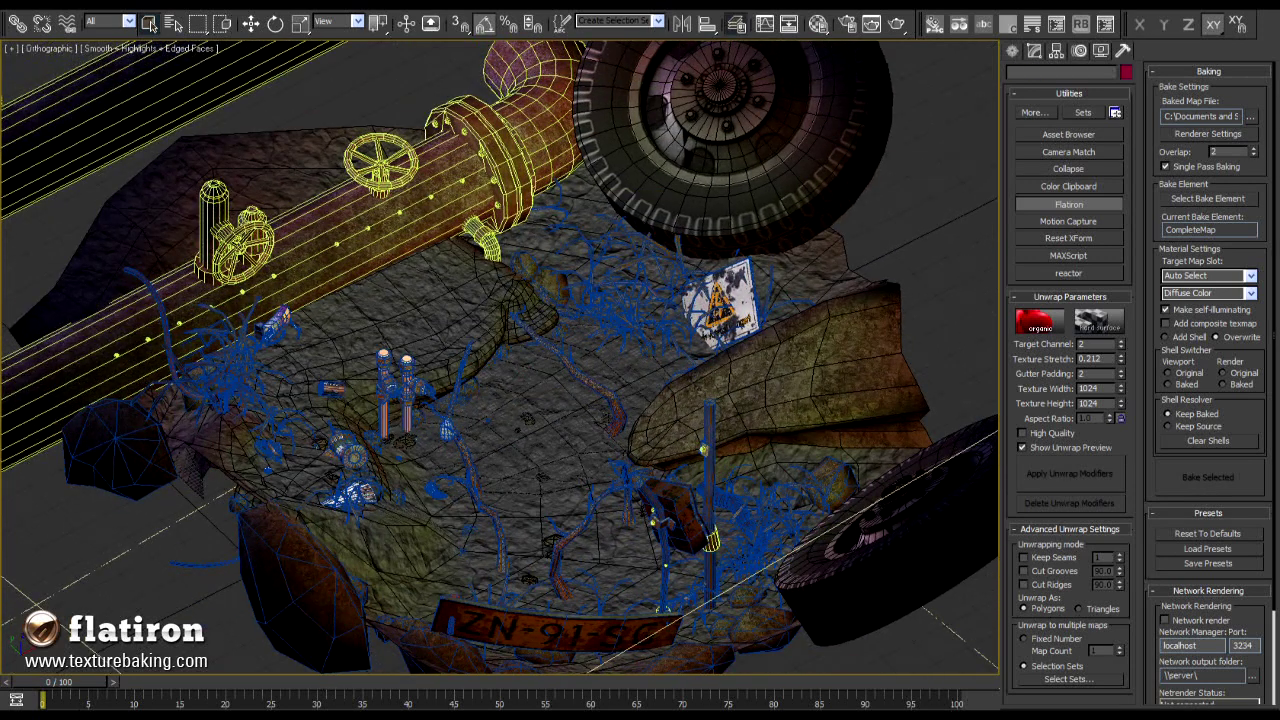
pyautogui.click(524, 410)
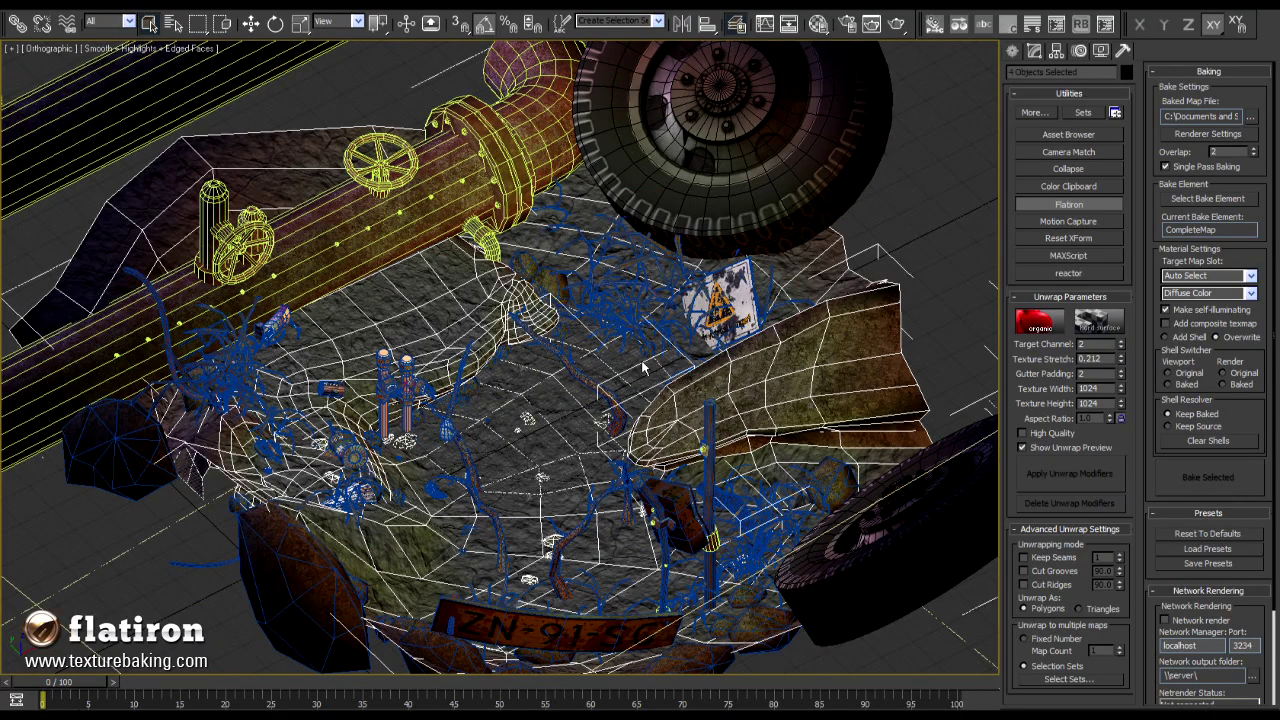
pyautogui.hotkey('alt', 'q')
pyautogui.keyDown('alt'); pyautogui.moveTo(524, 411); pyautogui.dragTo(600, 108, button='middle'); pyautogui.keyUp('alt')
pyautogui.scroll(4, 574, 427)
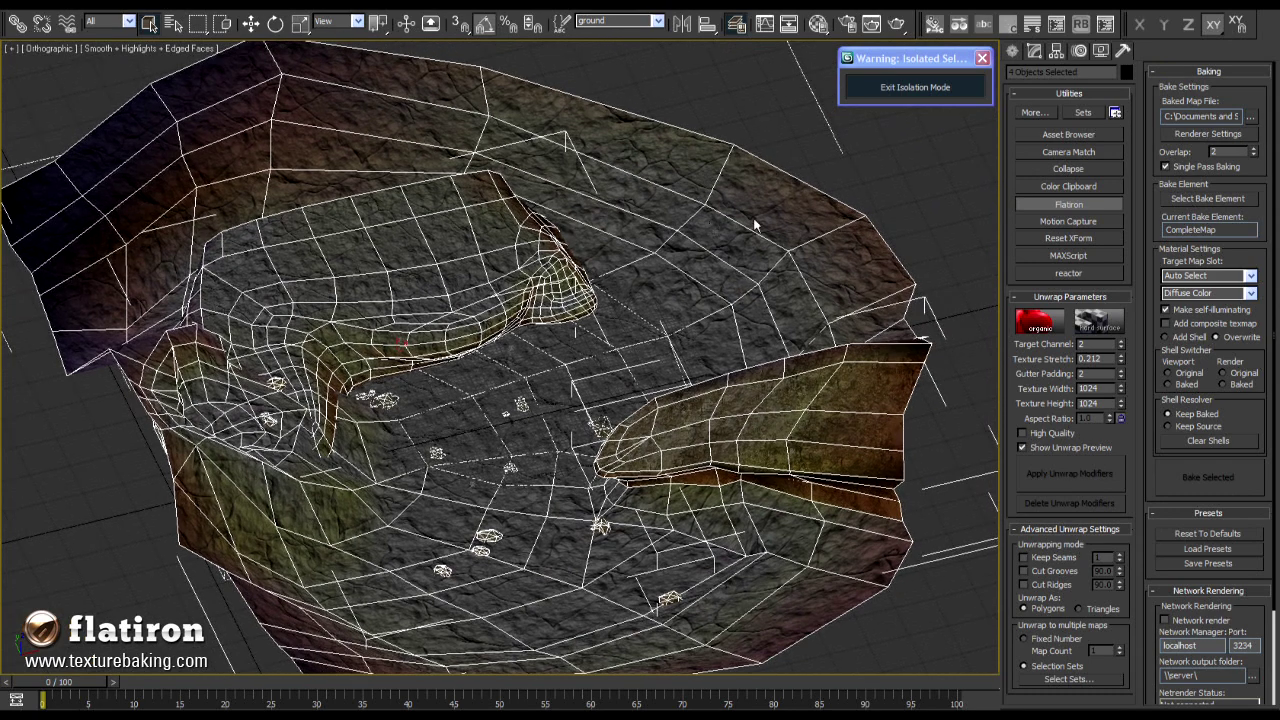
pyautogui.click(865, 127)
pyautogui.click(885, 90)
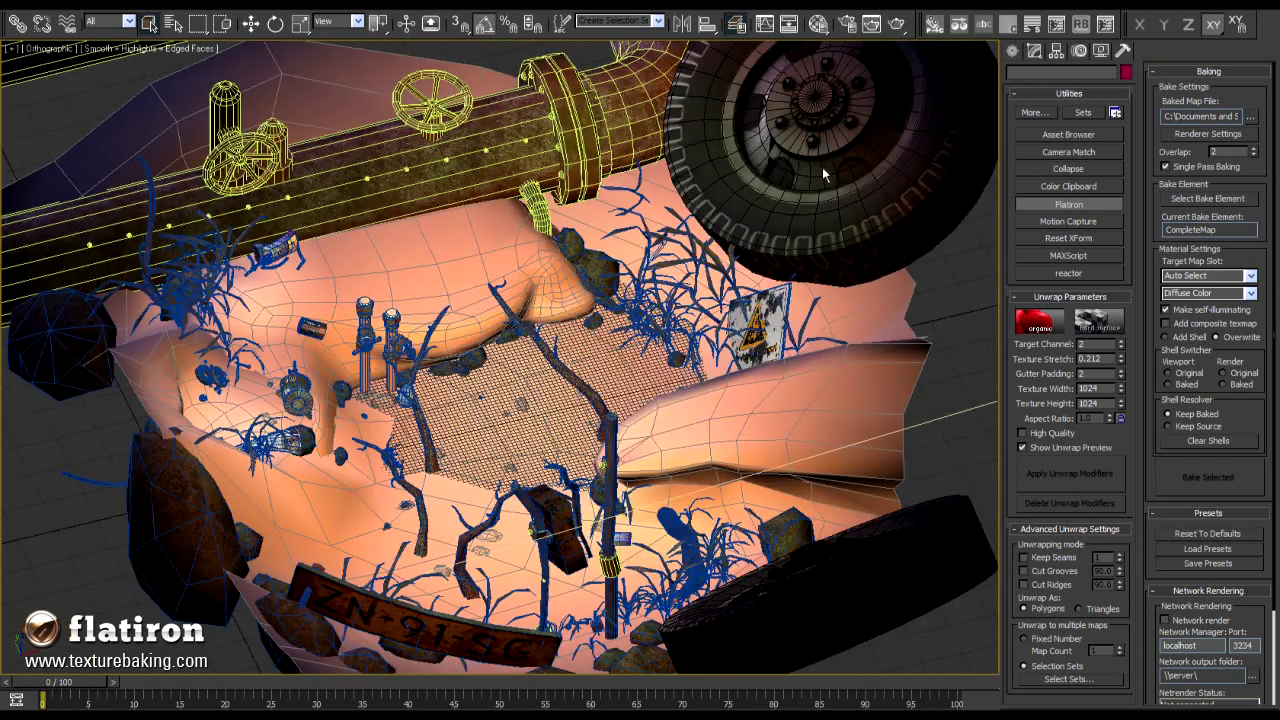
# Isolate the rocks, grass, branches and nearby small objects, save them as selection set "nature", and exit isolation.
pyautogui.click(957, 252)
pyautogui.keyDown('alt'); pyautogui.moveTo(602, 338); pyautogui.dragTo(472, 580, button='middle'); pyautogui.keyUp('alt')
pyautogui.hotkey('alt', 'q')
pyautogui.scroll(4, 473, 339)
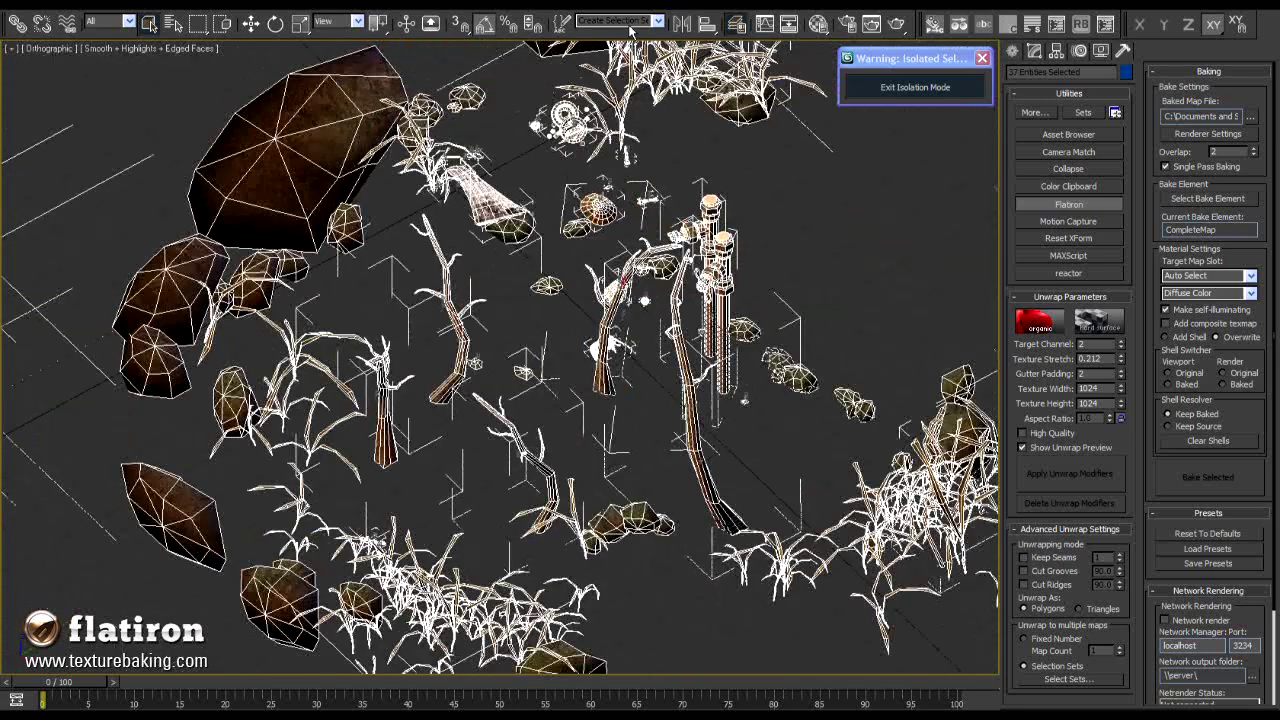
pyautogui.click(629, 24)
pyautogui.press('Return')
pyautogui.moveTo(674, 311); pyautogui.dragTo(626, 307, button='middle')
pyautogui.scroll(-2, 626, 307)
pyautogui.click(870, 143)
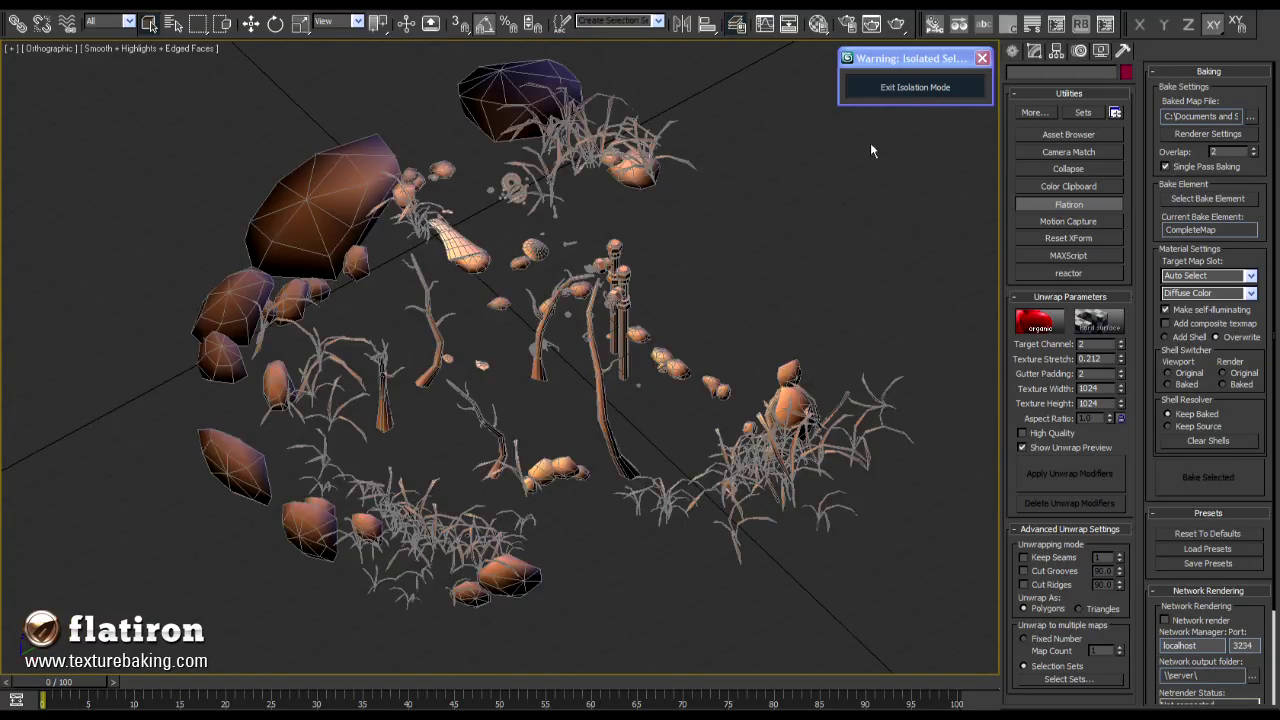
pyautogui.click(876, 88)
# Save the isolated tires, signs, poles and other junk as selection set "garbage" and exit isolation.
pyautogui.keyDown('alt'); pyautogui.moveTo(726, 253); pyautogui.dragTo(521, 322, button='middle'); pyautogui.keyUp('alt')
pyautogui.keyDown('alt'); pyautogui.moveTo(768, 350); pyautogui.dragTo(613, 366, button='middle'); pyautogui.keyUp('alt')
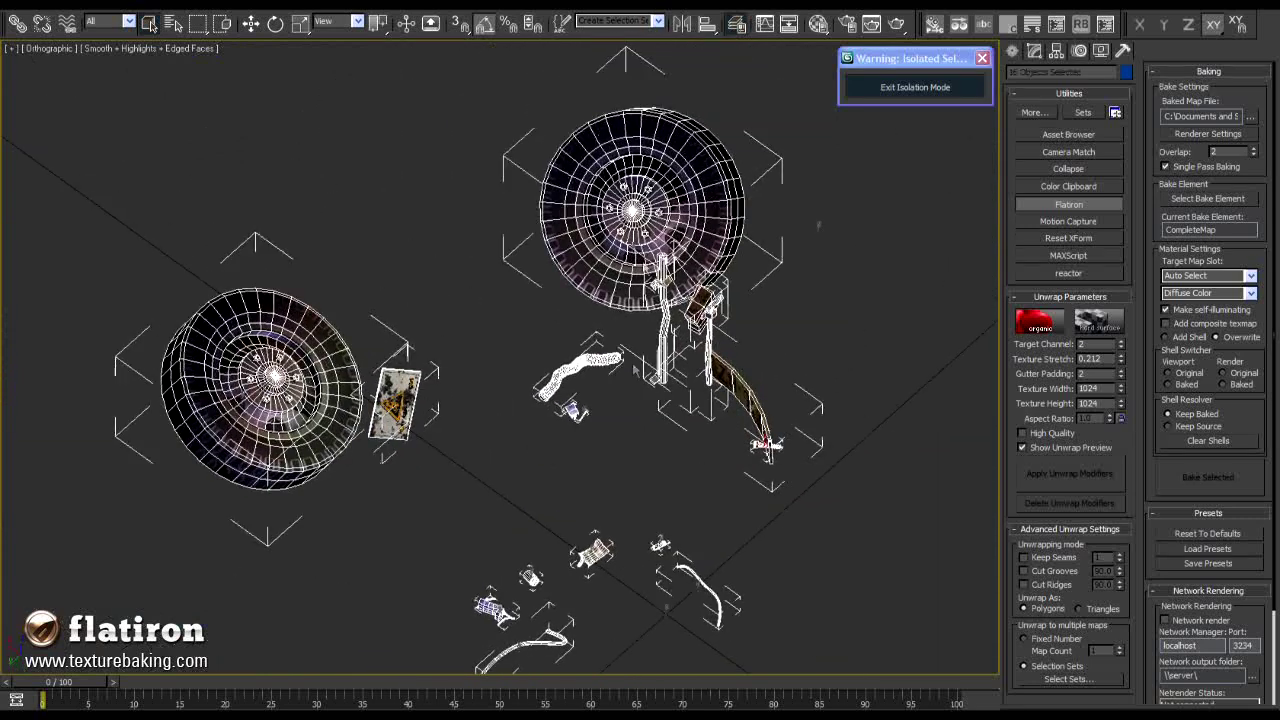
pyautogui.click(607, 22)
pyautogui.moveTo(650, 368); pyautogui.dragTo(639, 341, button='middle')
pyautogui.click(911, 175)
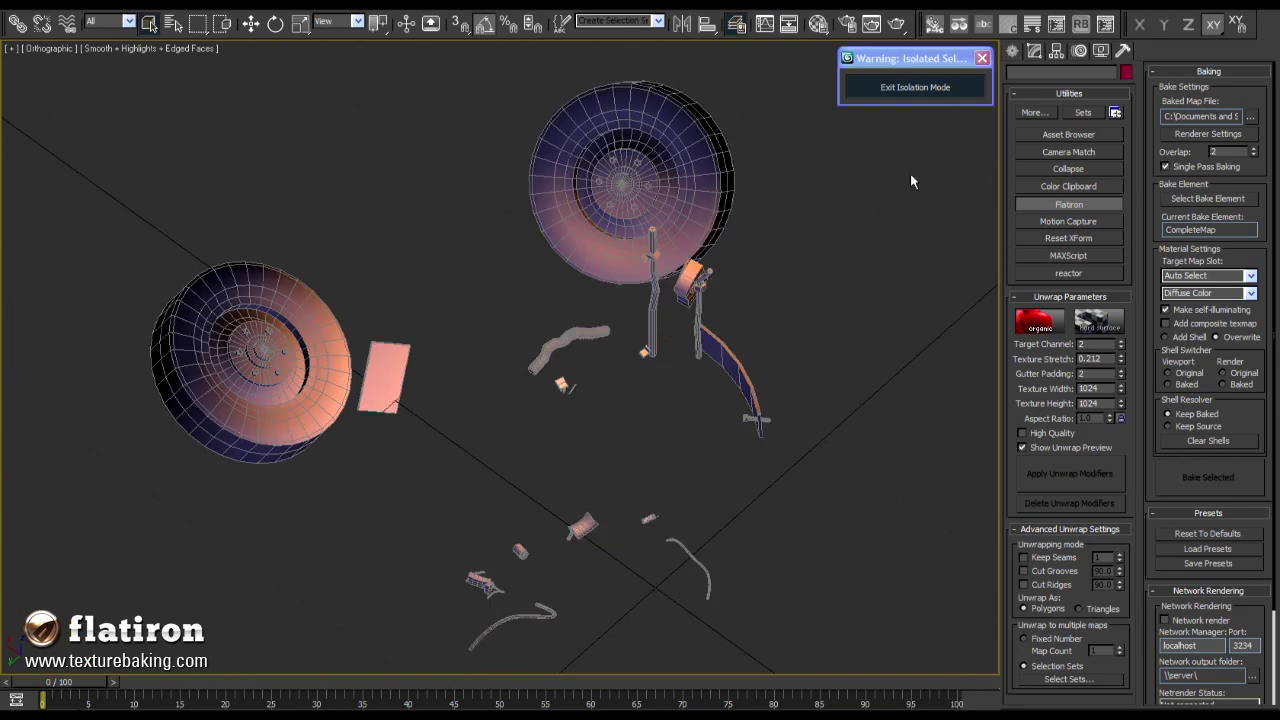
pyautogui.click(893, 90)
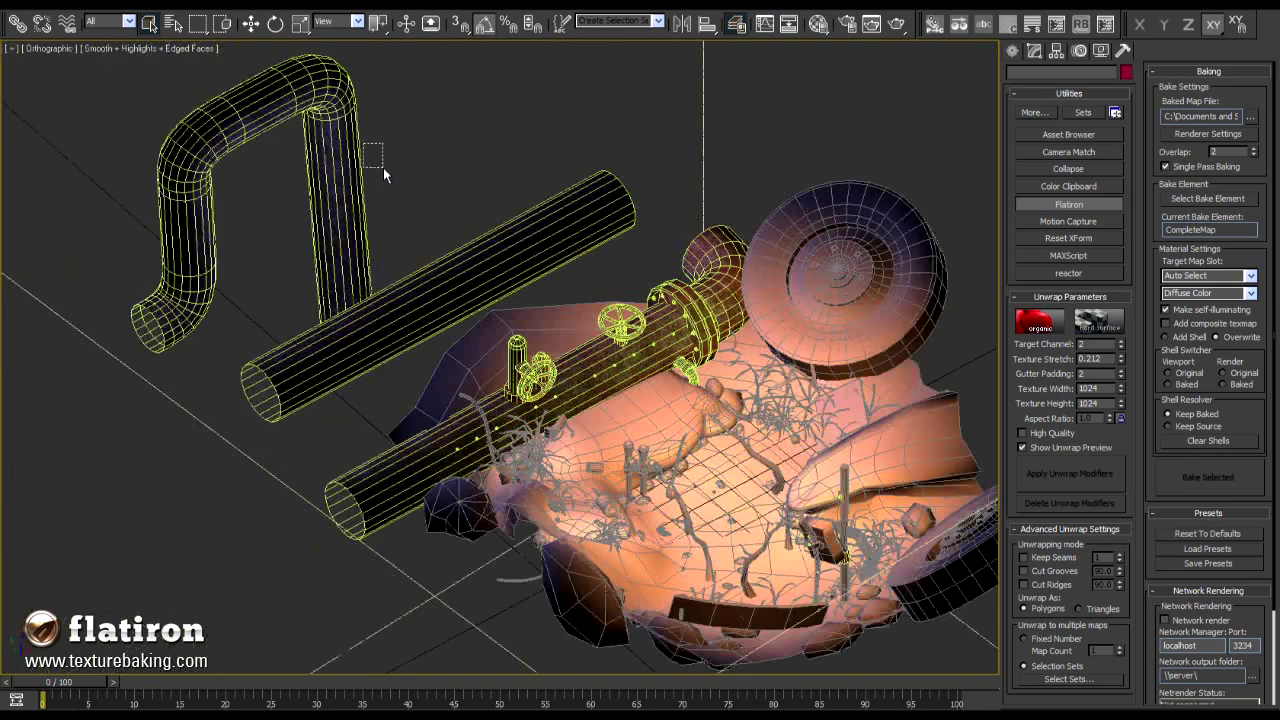
# Isolate the pipes with their valves and fittings, save them as selection set "pipes", and return to the Camera01 view.
pyautogui.click(383, 167)
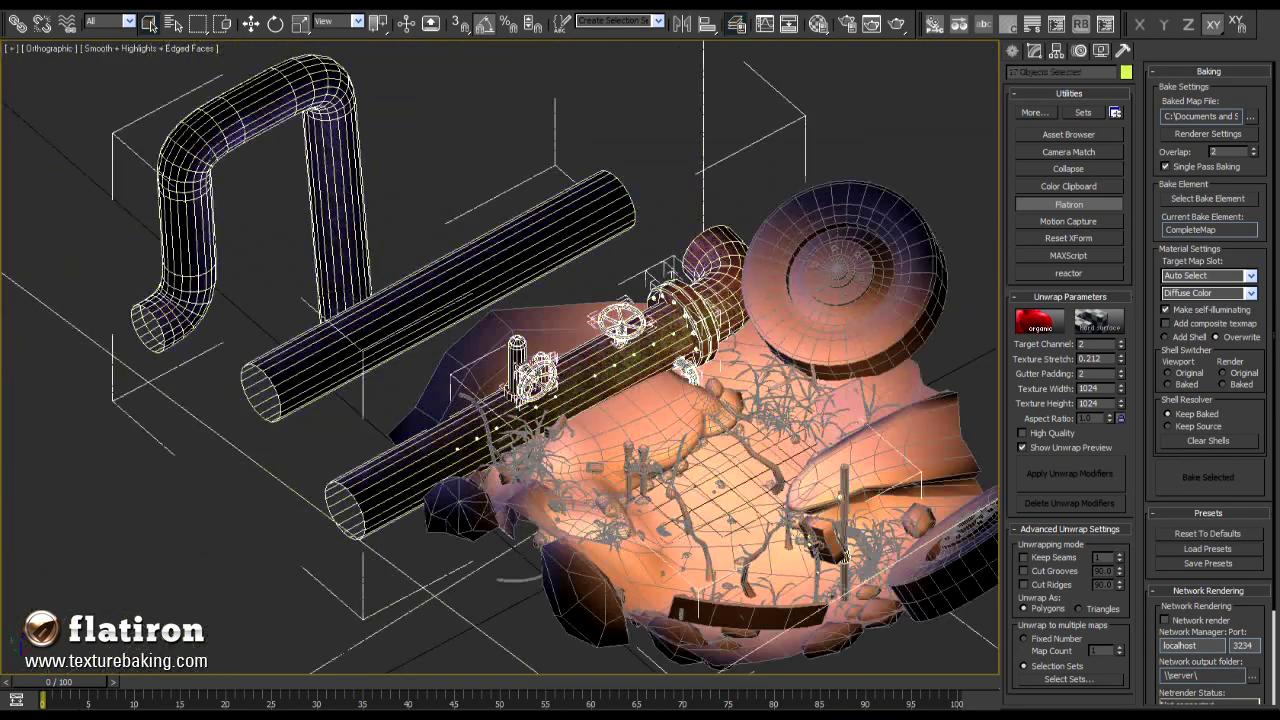
pyautogui.hotkey('alt', 'q')
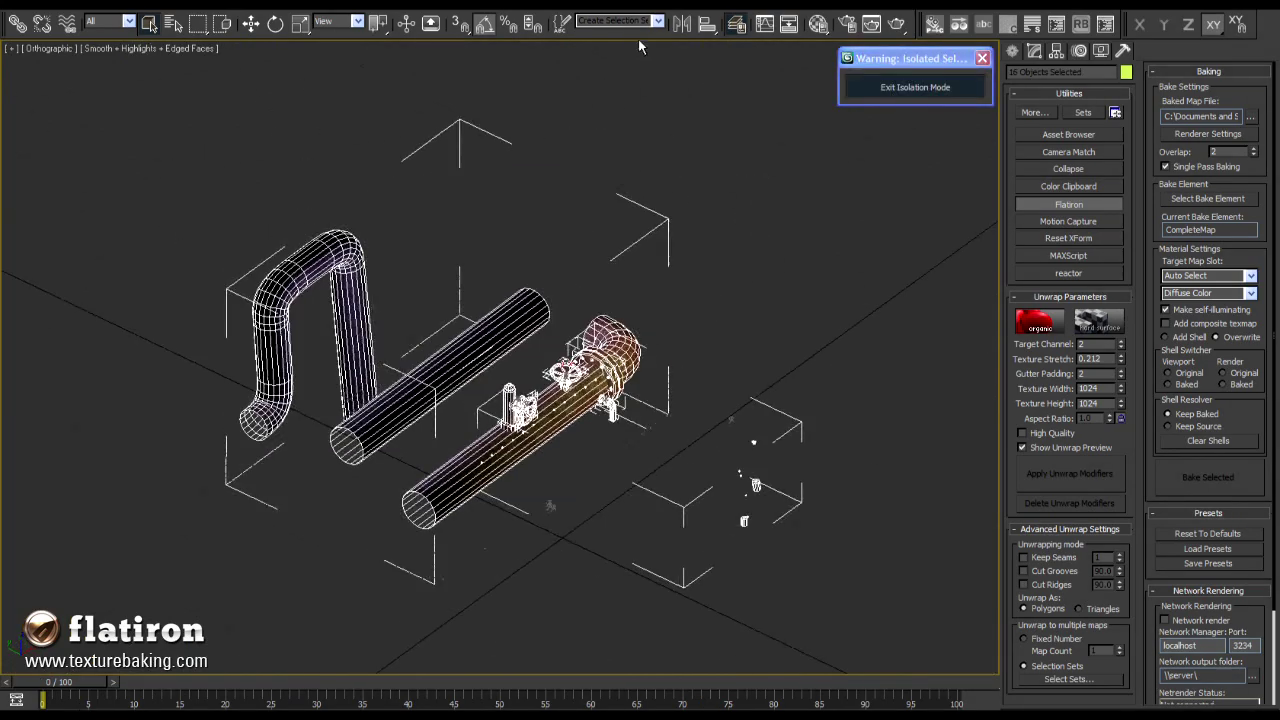
pyautogui.write('pipes')
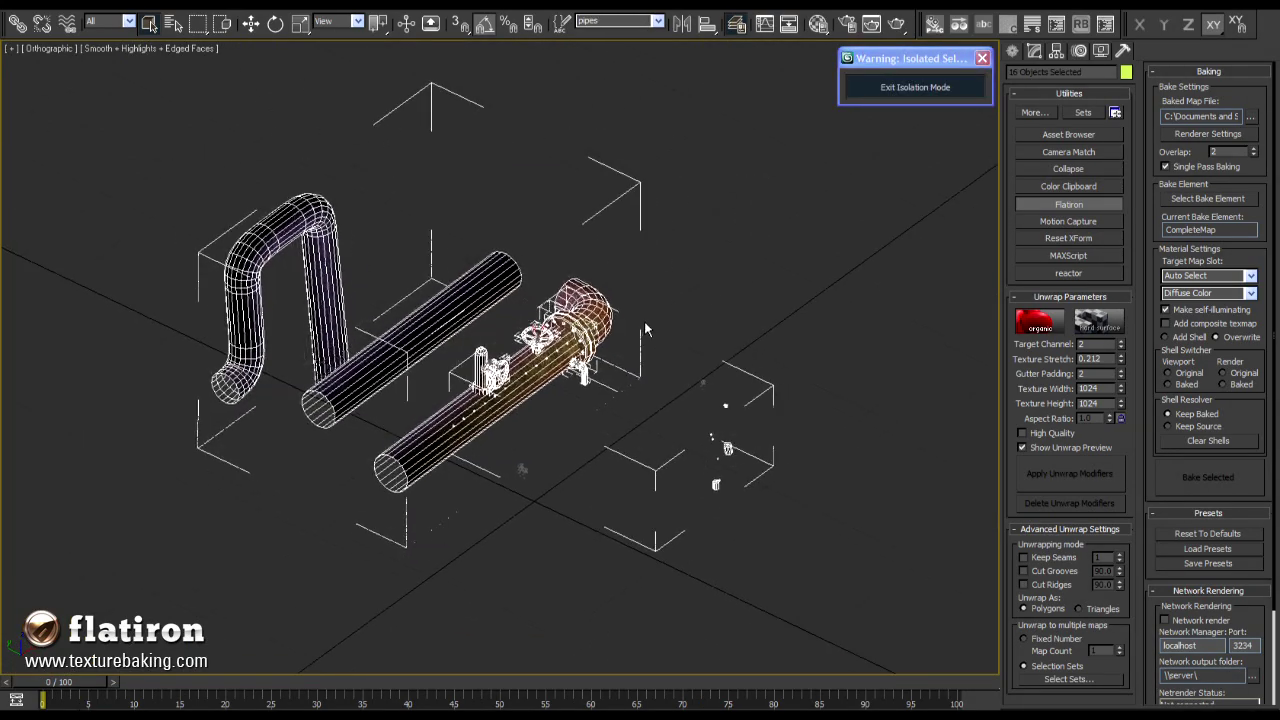
pyautogui.click(645, 323)
pyautogui.click(874, 93)
pyautogui.keyDown('alt'); pyautogui.moveTo(662, 406); pyautogui.dragTo(757, 390, button='middle'); pyautogui.keyUp('alt')
pyautogui.scroll(4, 576, 415)
pyautogui.hotkey('alt', 'w')
pyautogui.rightClick(905, 447)
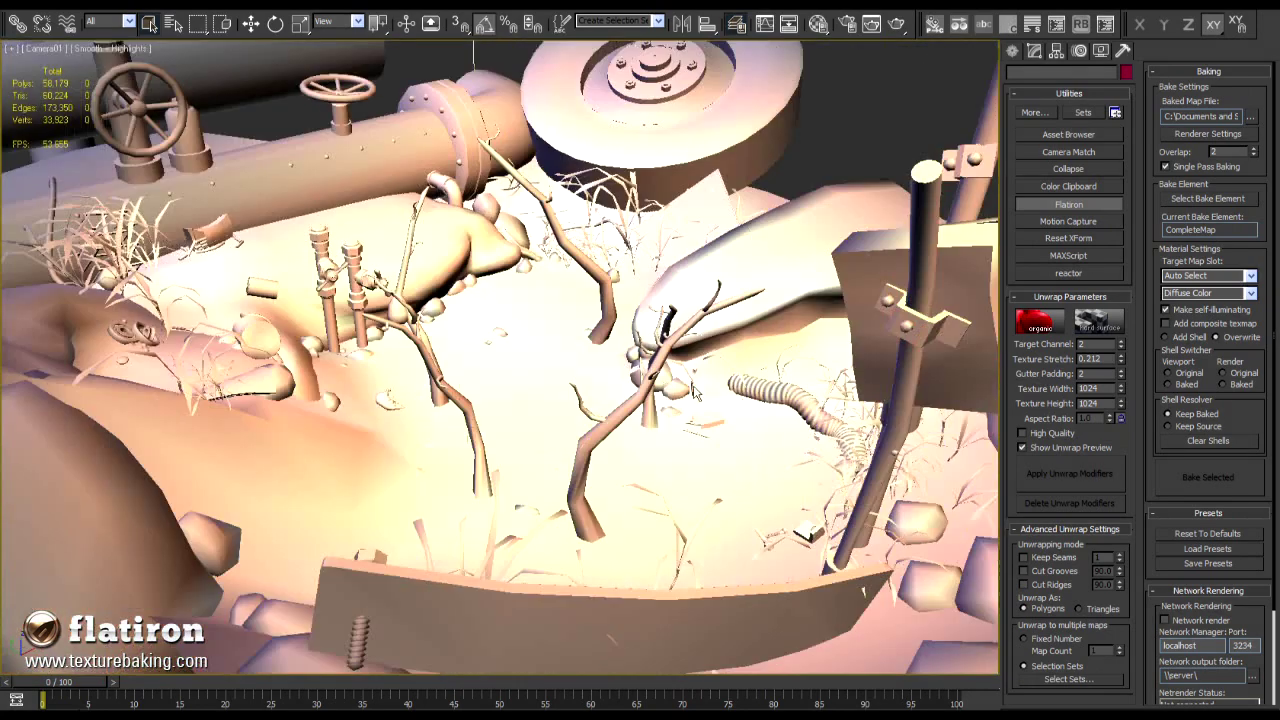
pyautogui.hotkey('alt', 'w')
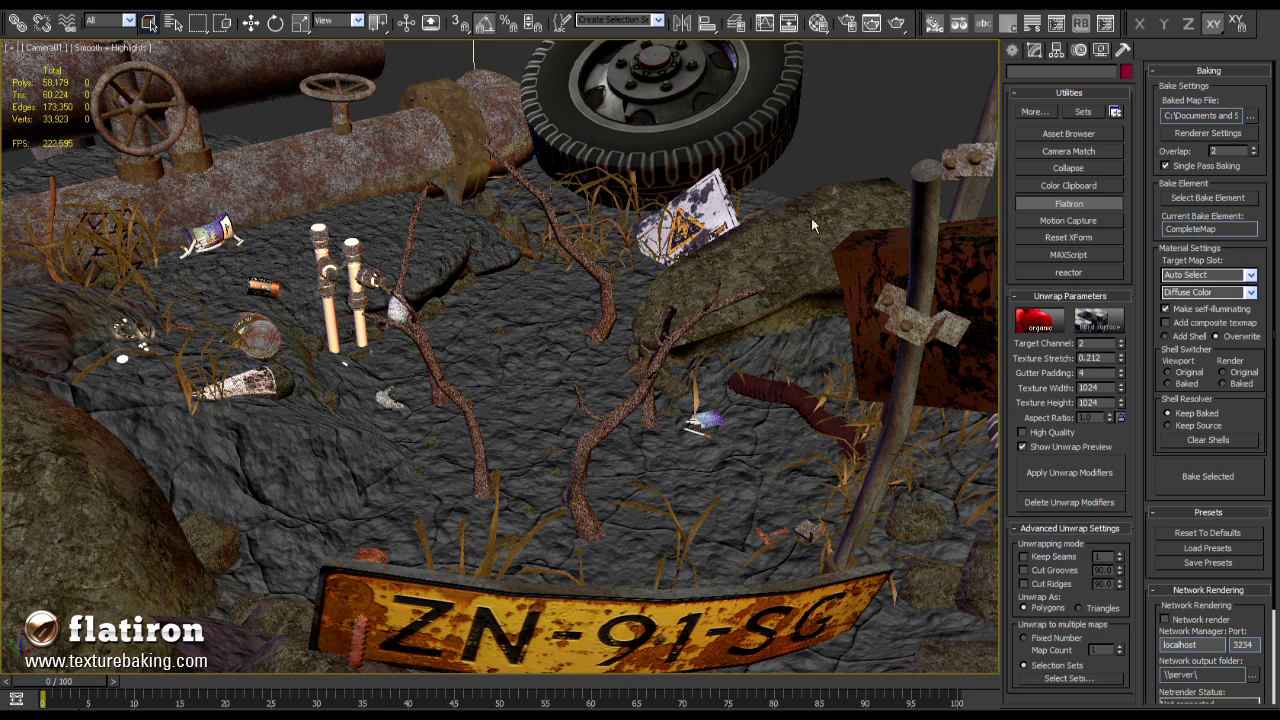
# Change Flatiron's unwrap target channel to 1 and restore it to 2.
pyautogui.click(1066, 203)
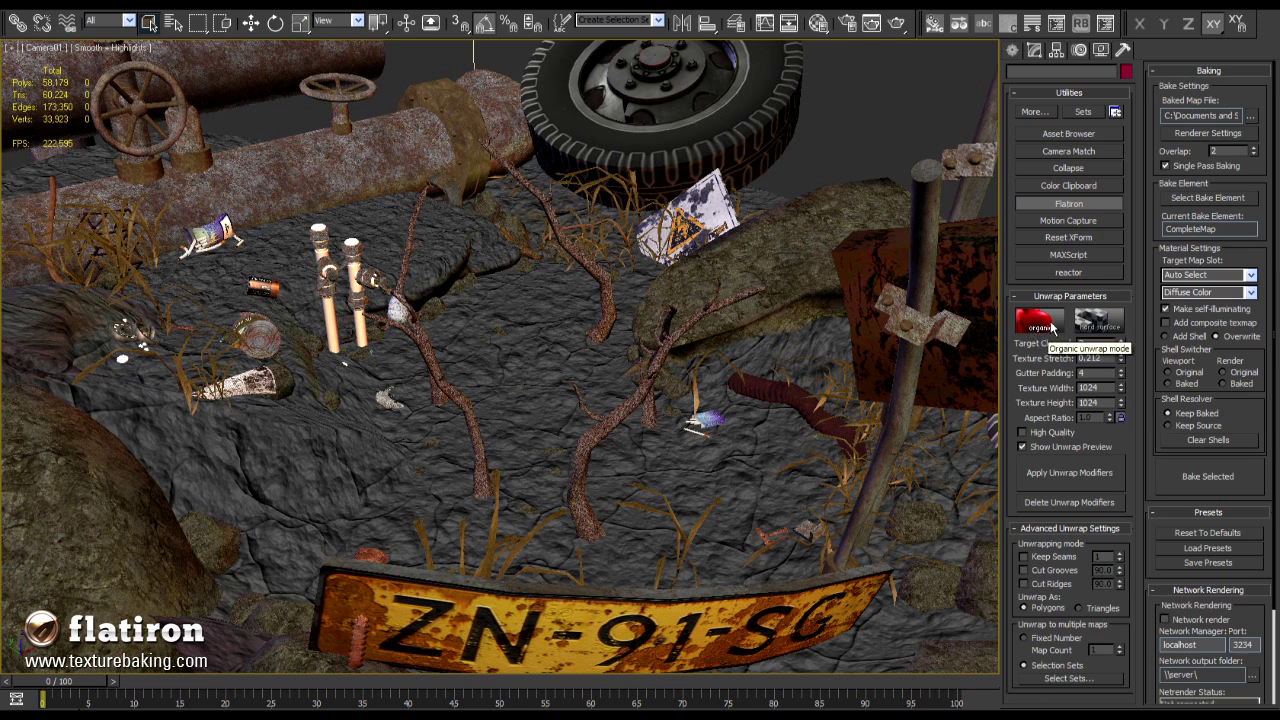
pyautogui.click(1121, 341)
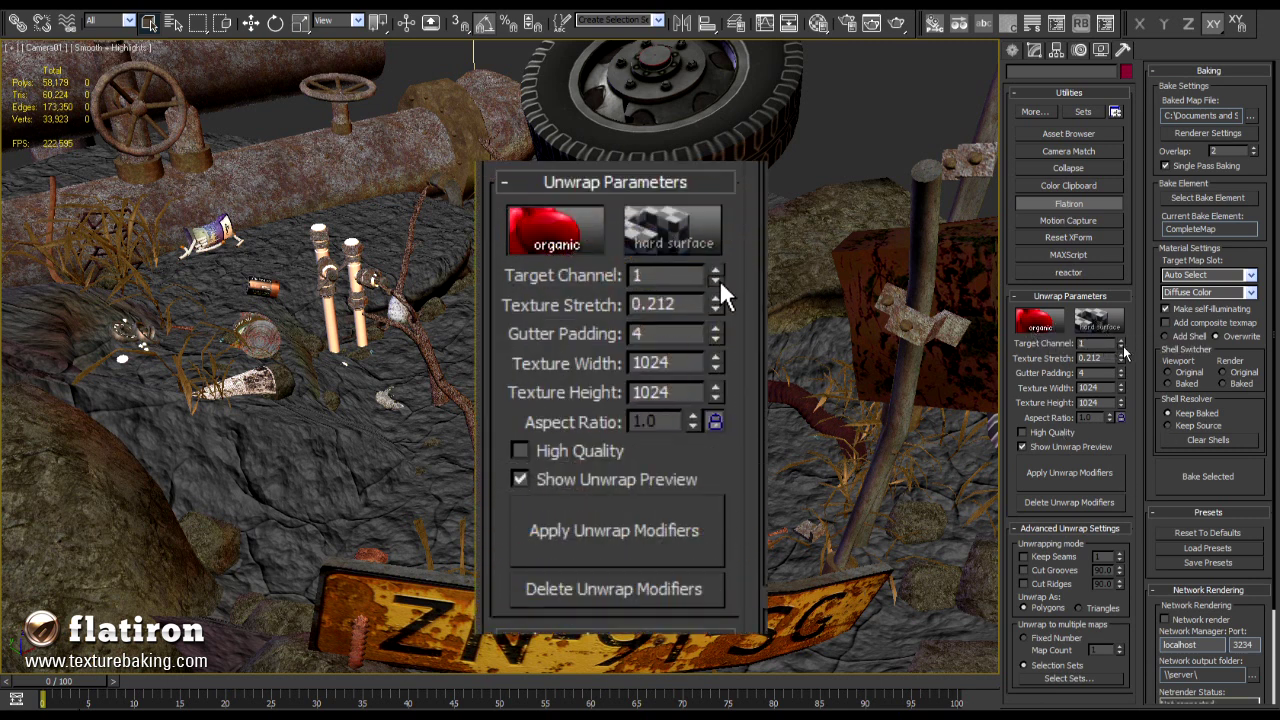
pyautogui.moveTo(1121, 343)
pyautogui.mouseDown()
pyautogui.moveTo(1123, 308)
pyautogui.moveTo(1121, 358)
pyautogui.mouseUp()
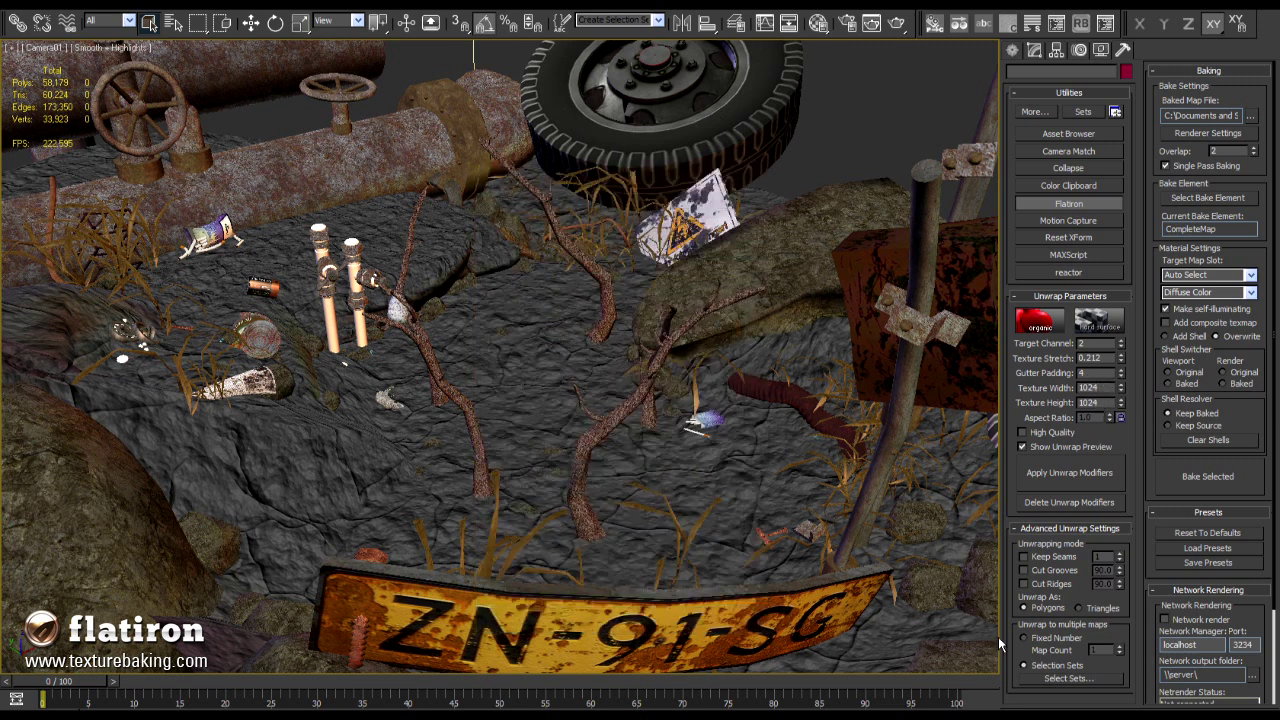
# Set unwrapping to multiple maps by selection sets, including the garbage, ground, nature and pipes sets.
pyautogui.click(1040, 638)
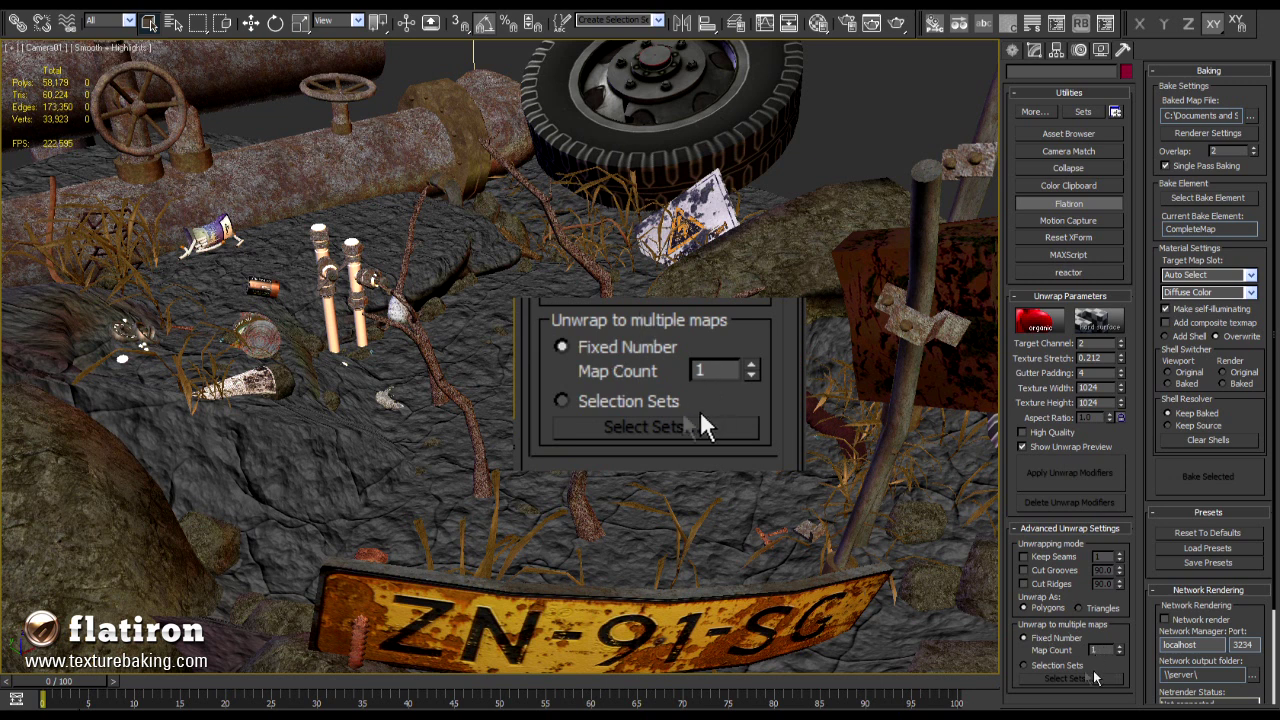
pyautogui.click(1067, 665)
pyautogui.click(1070, 678)
pyautogui.click(921, 503)
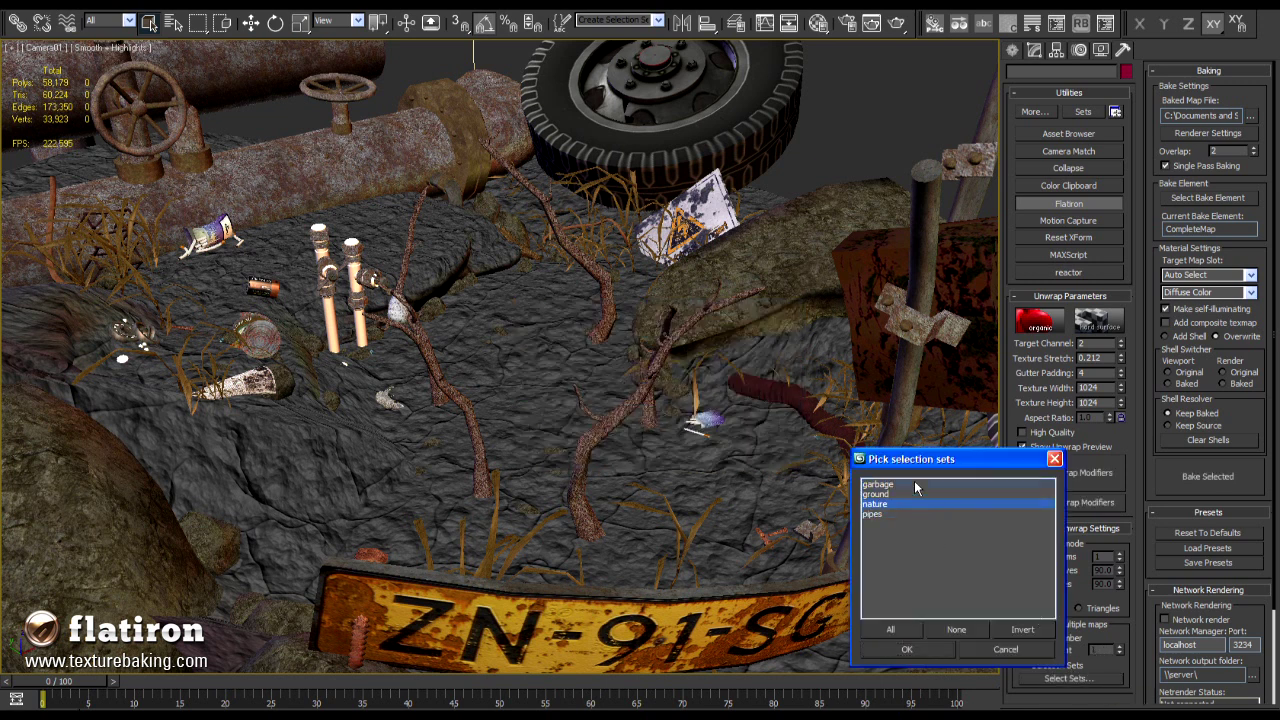
pyautogui.moveTo(882, 484); pyautogui.dragTo(877, 523)
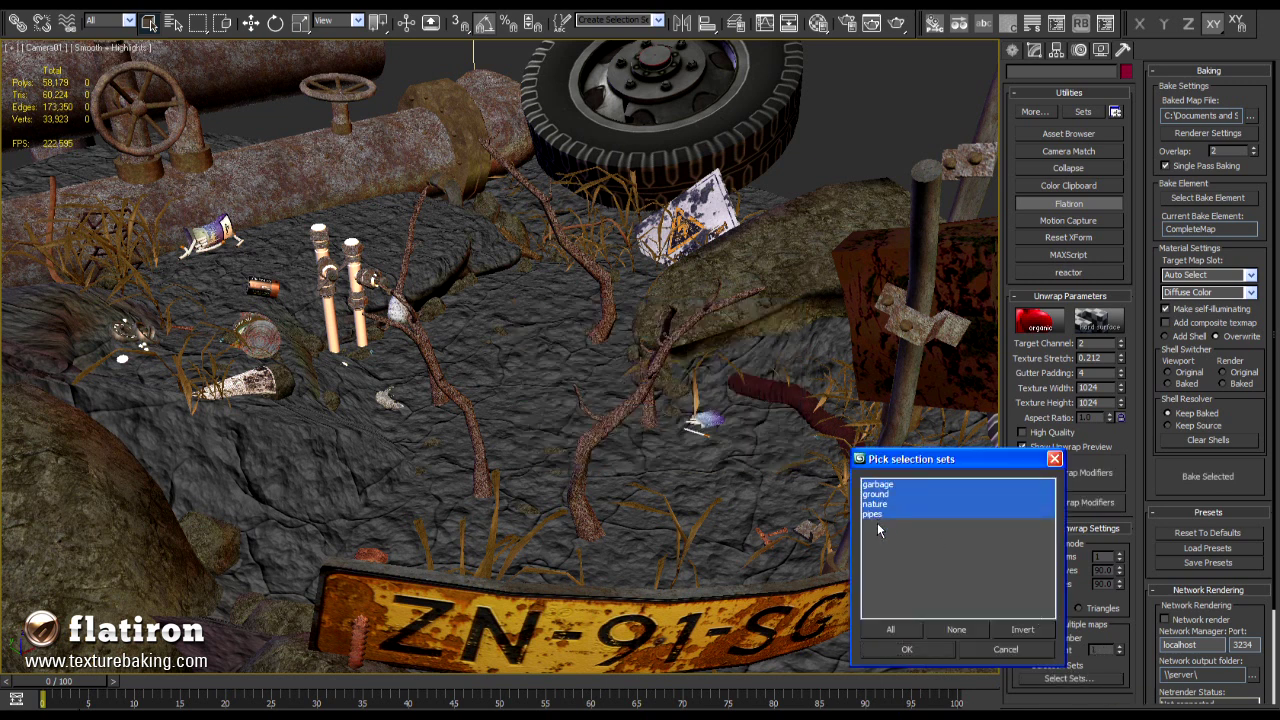
pyautogui.click(916, 648)
pyautogui.click(659, 21)
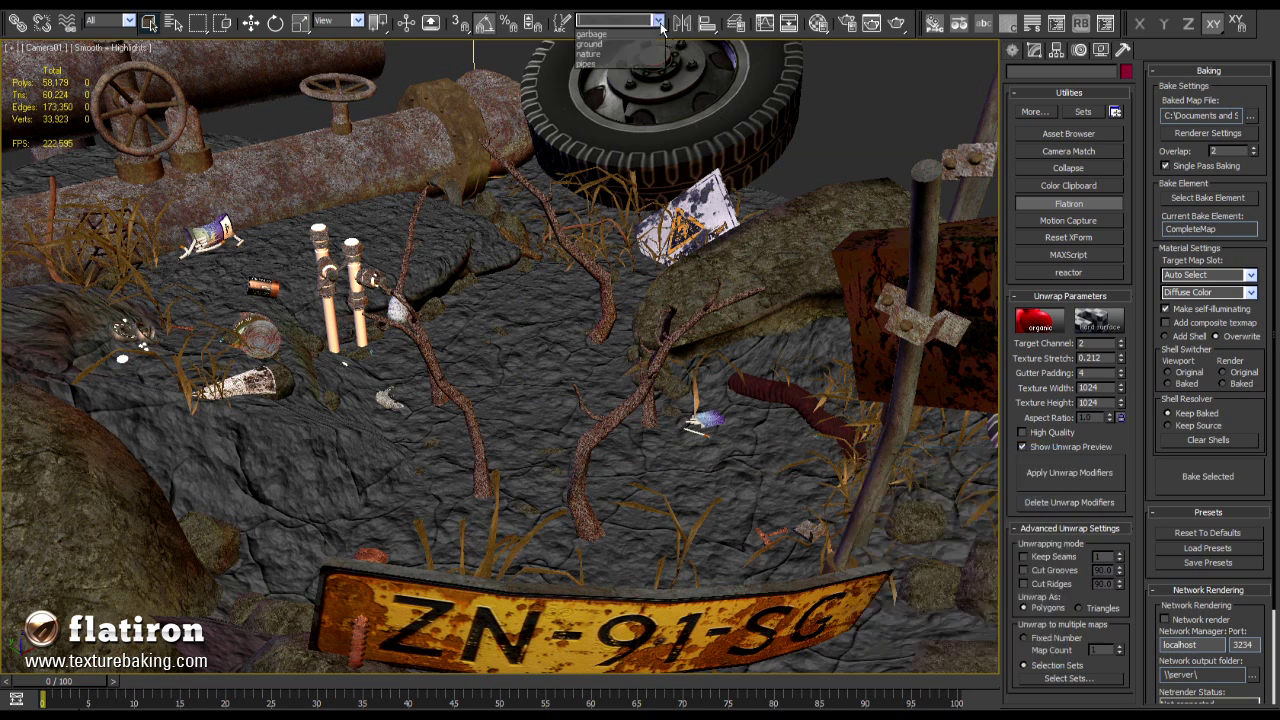
pyautogui.click(766, 9)
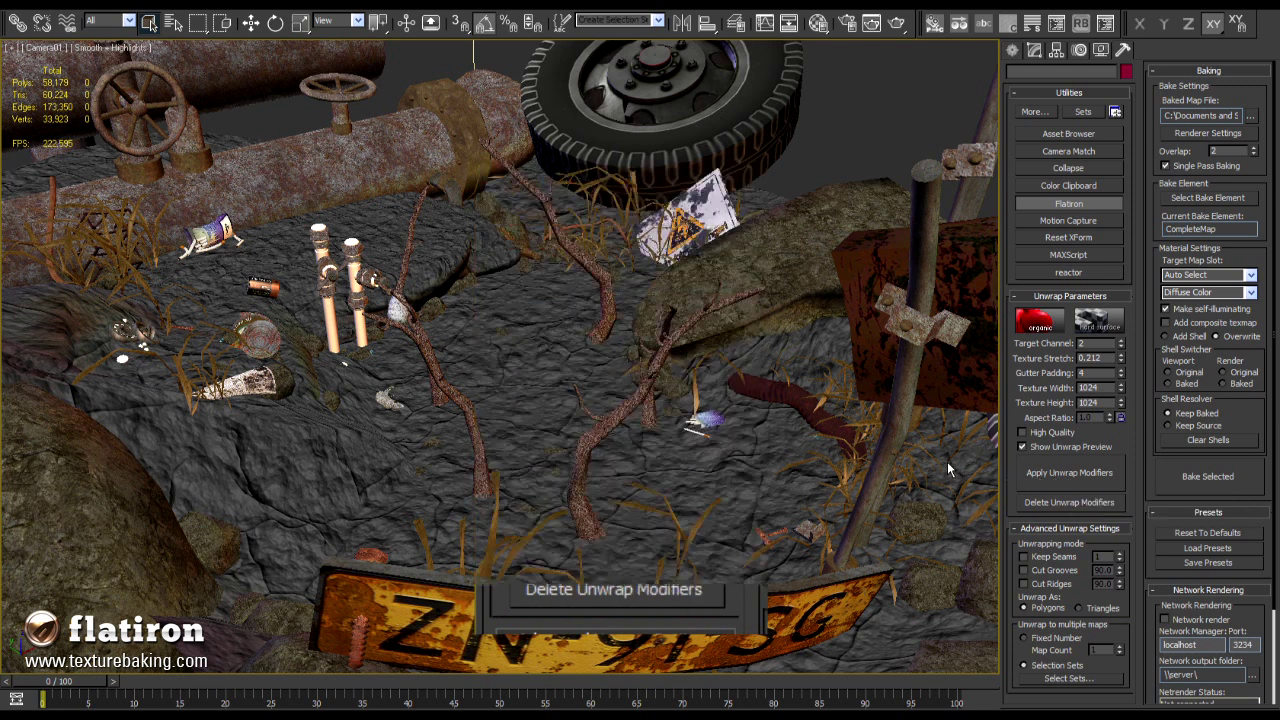
# Select all scene objects, apply the Flatiron unwrap modifiers, and enlarge an unwrap preview to inspect its layout.
pyautogui.hotkey('ctrl', 'a')
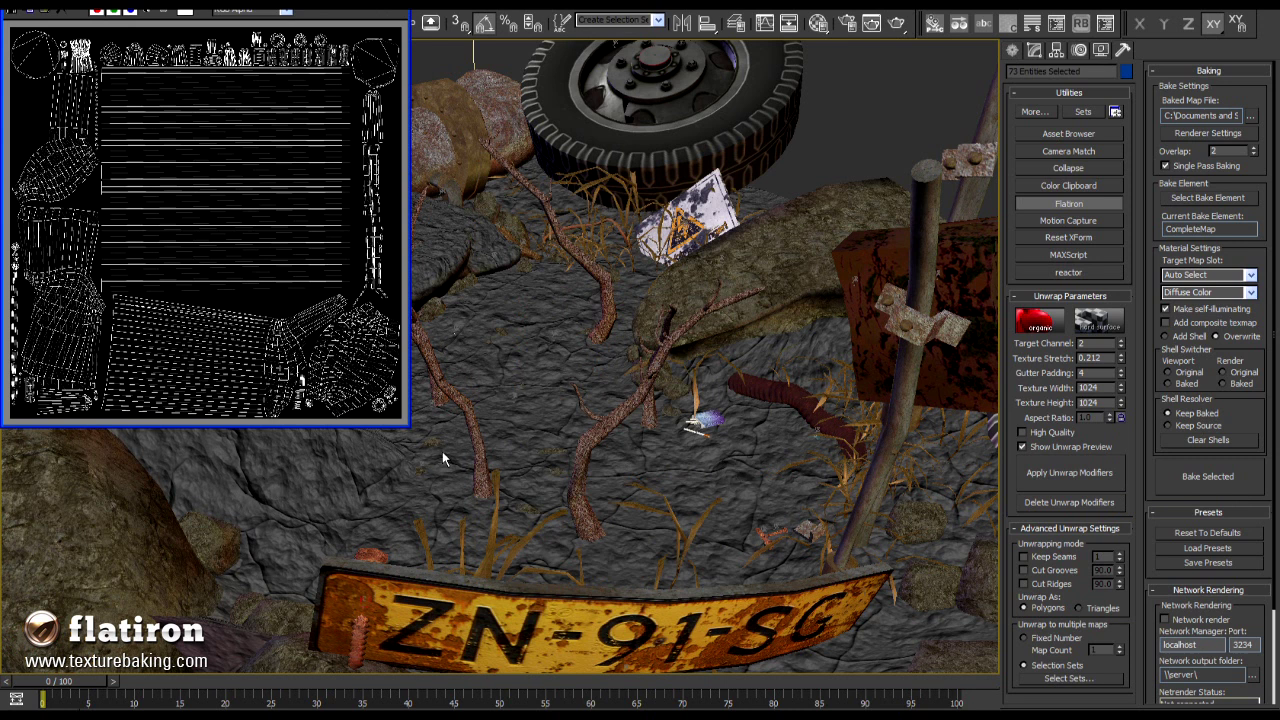
pyautogui.moveTo(408, 427); pyautogui.dragTo(725, 662)
pyautogui.scroll(1, 547, 448)
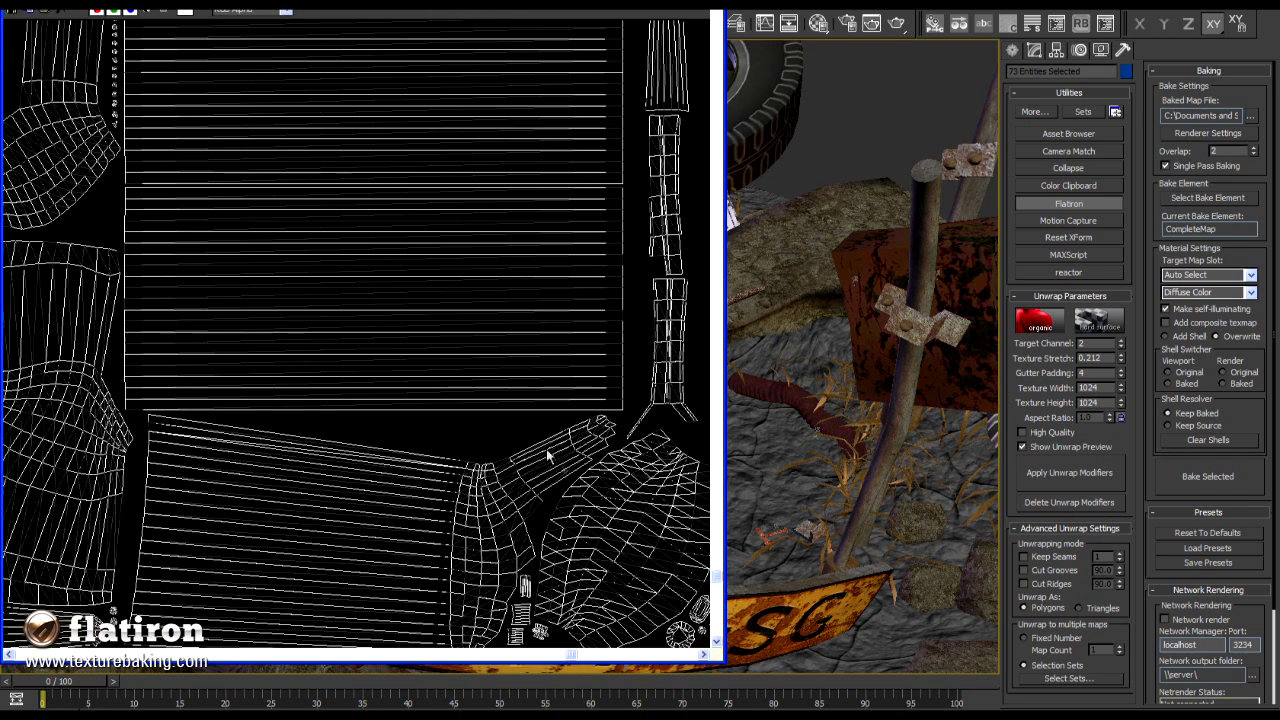
# Close the unwrap preview and set the baked map file to Spider_Arena as an 8-bit color TIF with alpha and no compression.
pyautogui.scroll(-1, 558, 464)
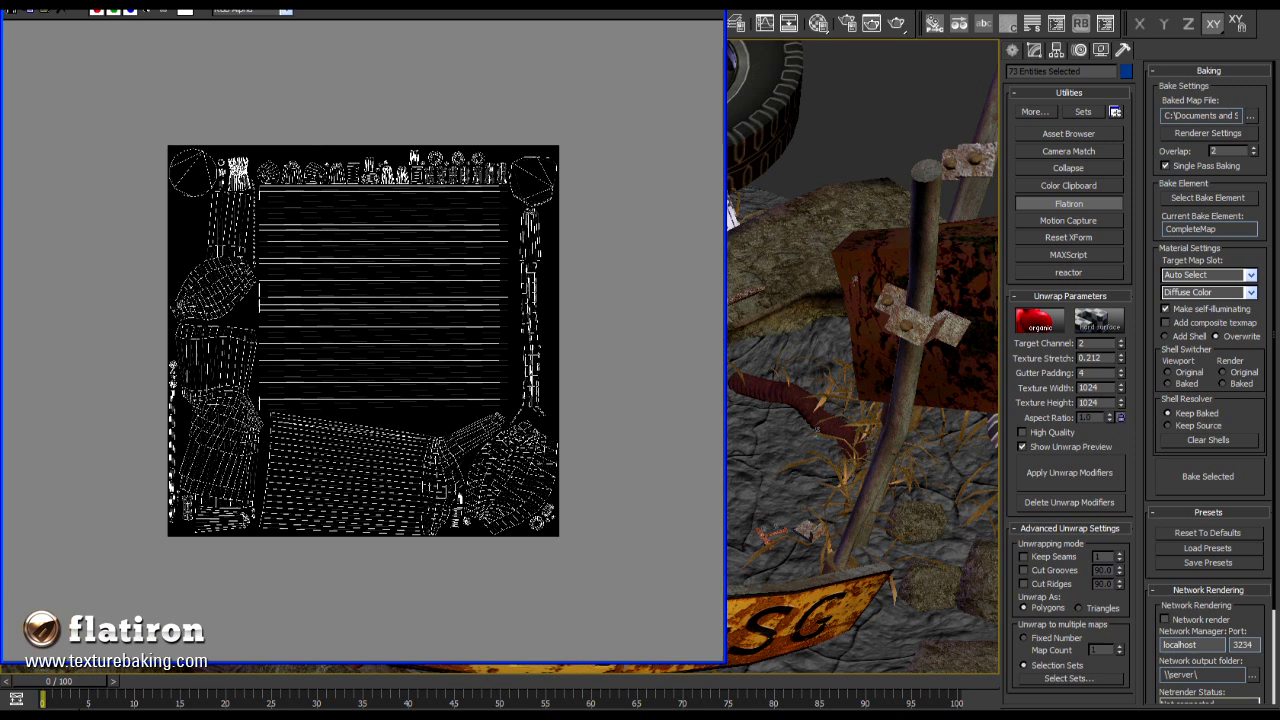
pyautogui.click(715, 3)
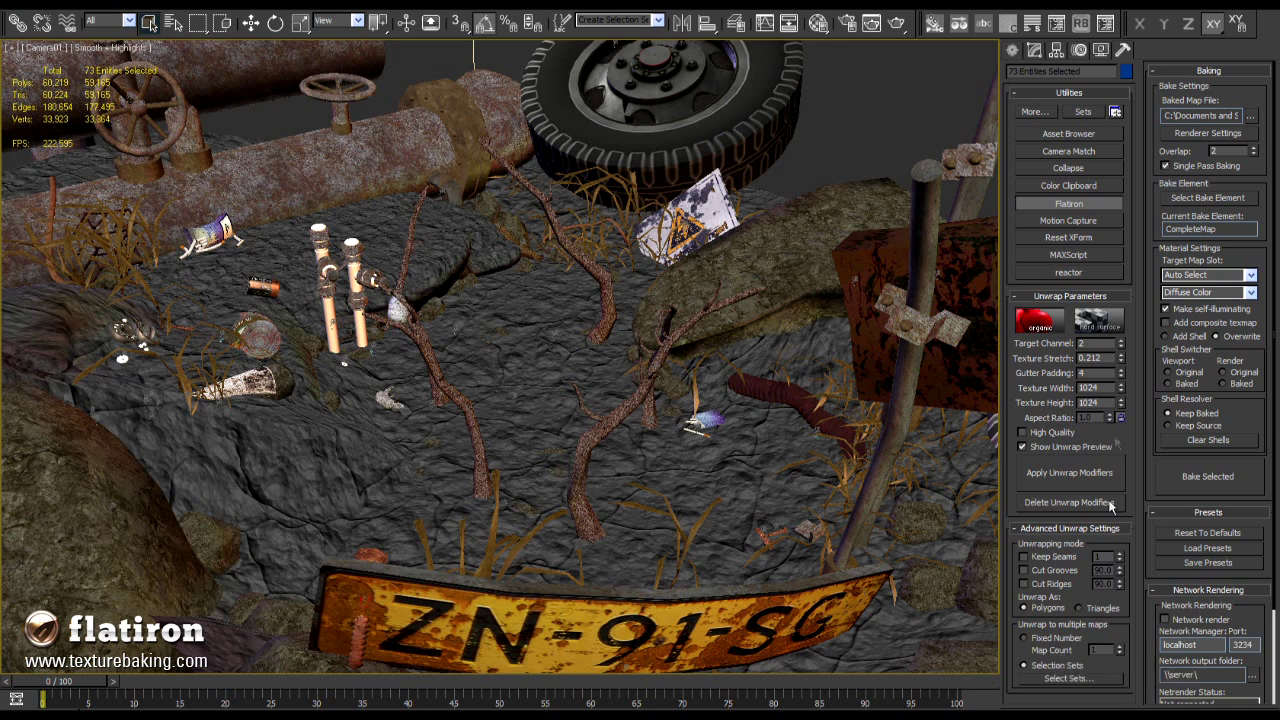
pyautogui.click(1249, 120)
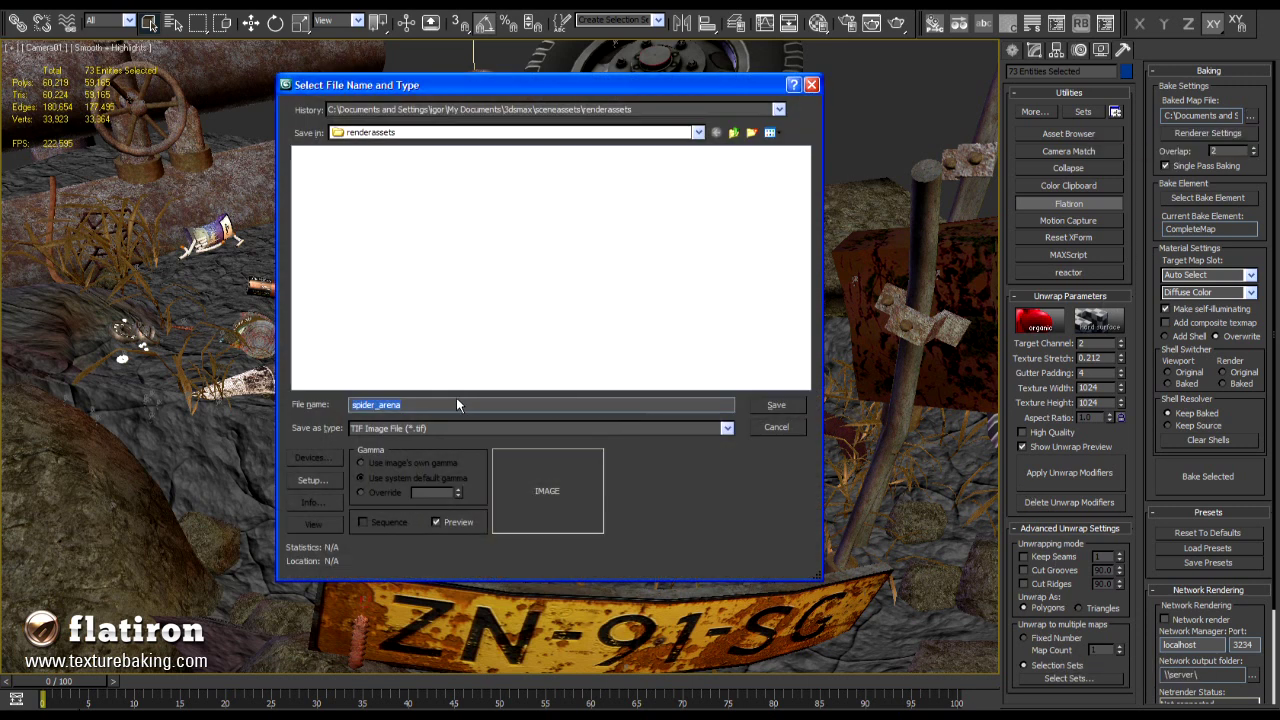
pyautogui.click(449, 406)
pyautogui.moveTo(449, 406); pyautogui.dragTo(310, 405)
pyautogui.write('Spid')
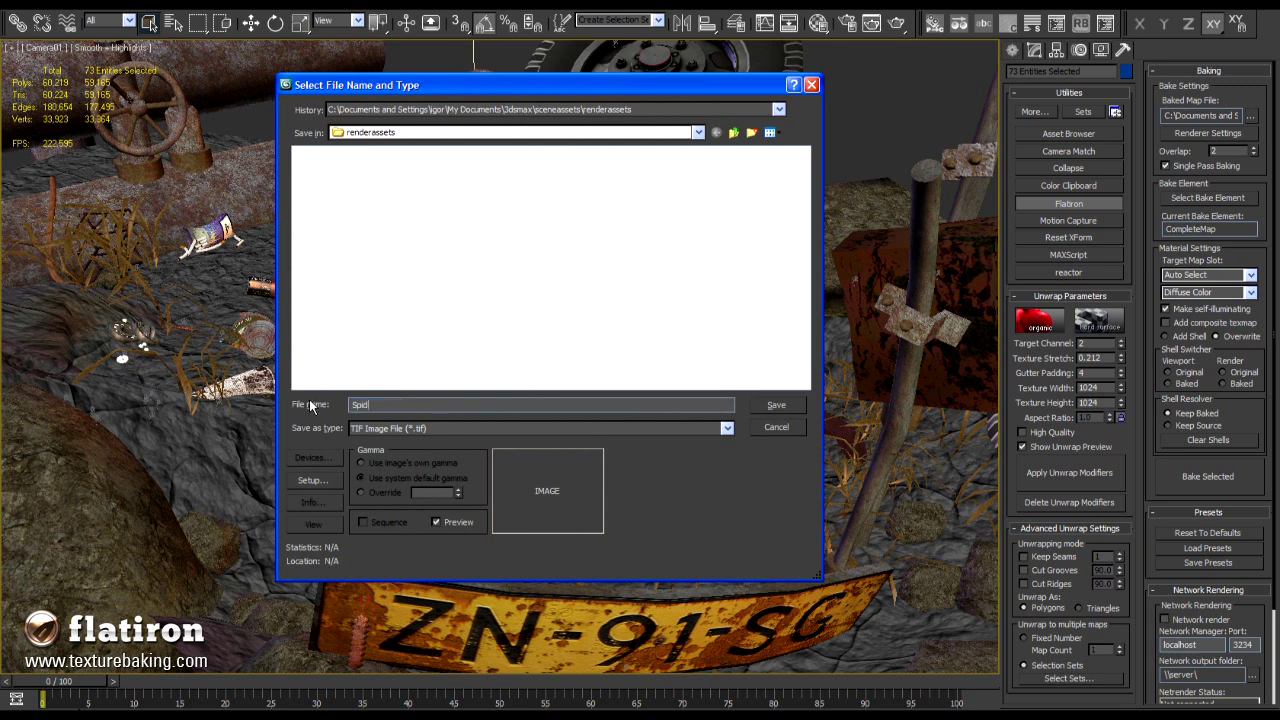
pyautogui.write('er_Arena')
pyautogui.click(775, 408)
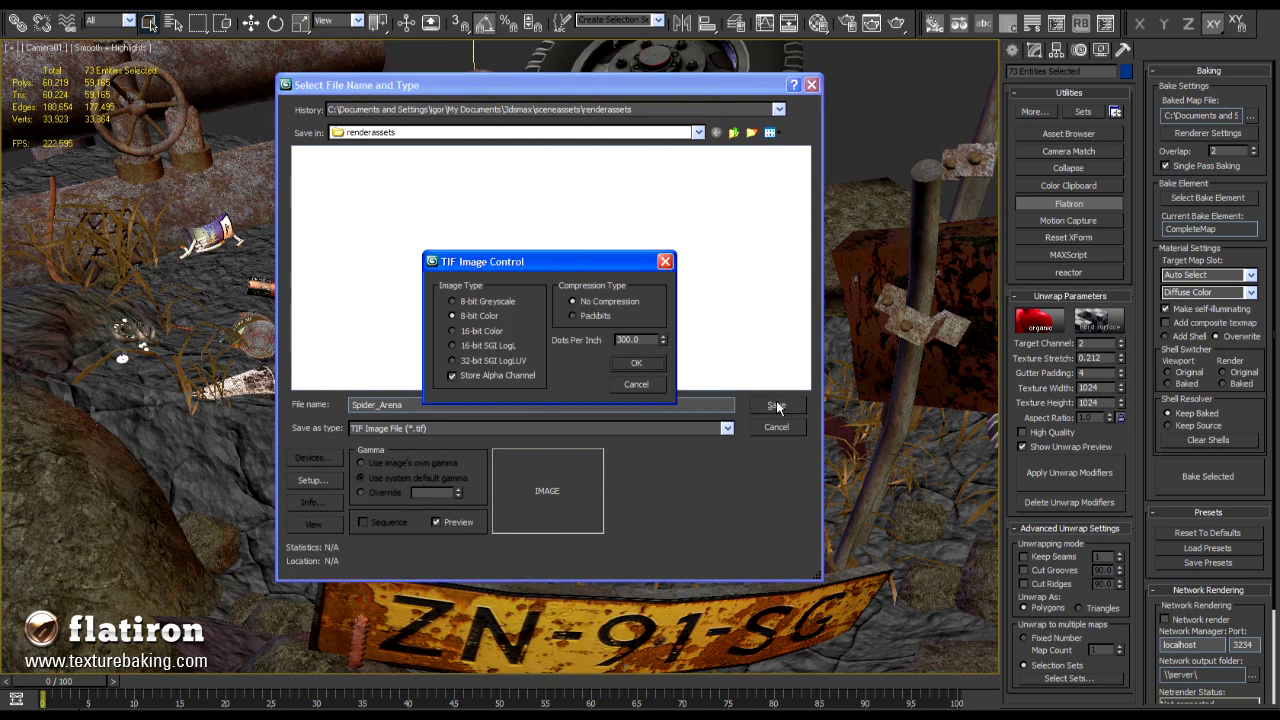
pyautogui.click(638, 364)
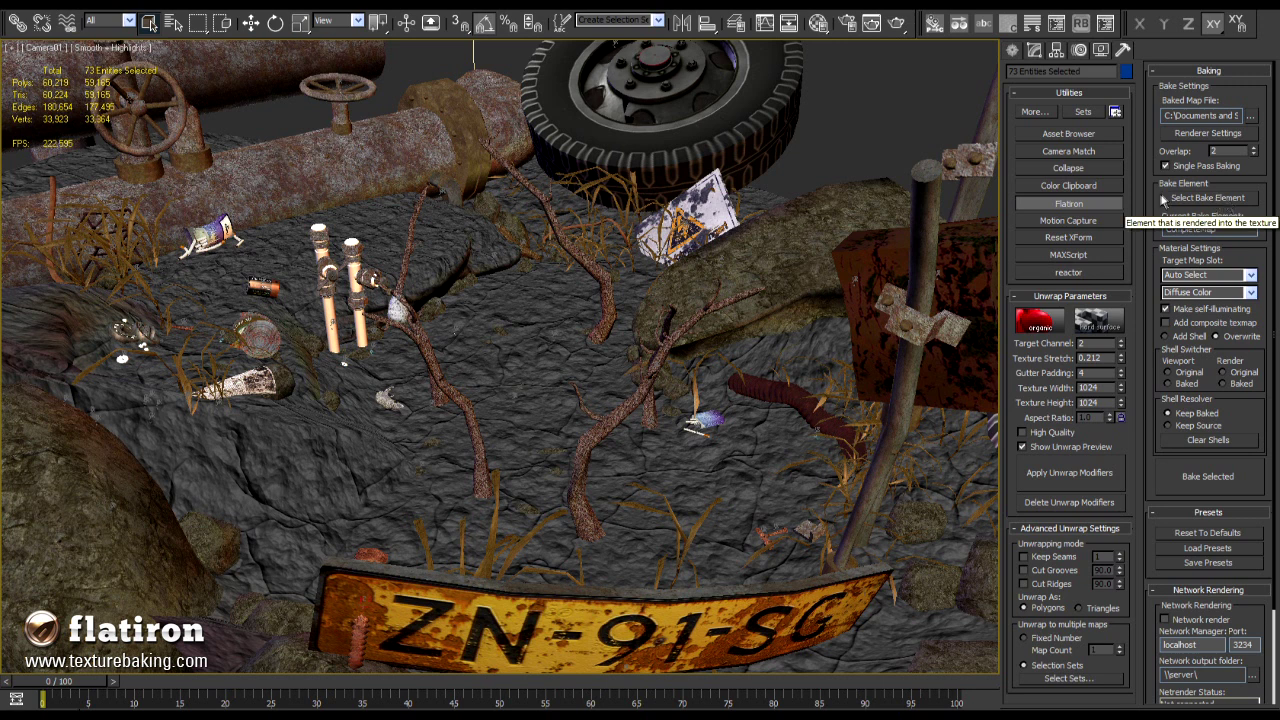
# Browse the available bake elements and choose CompleteMap.
pyautogui.click(1236, 200)
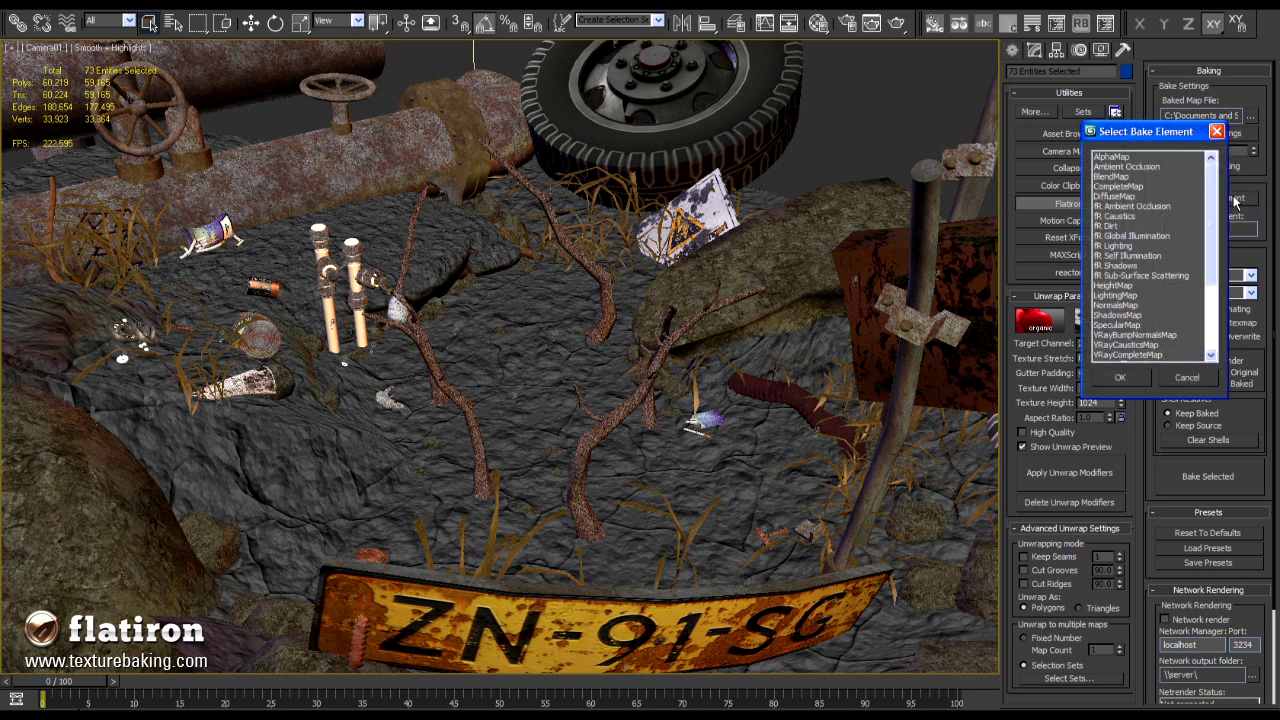
pyautogui.moveTo(1177, 128); pyautogui.dragTo(856, 97)
pyautogui.scroll(-5, 892, 220)
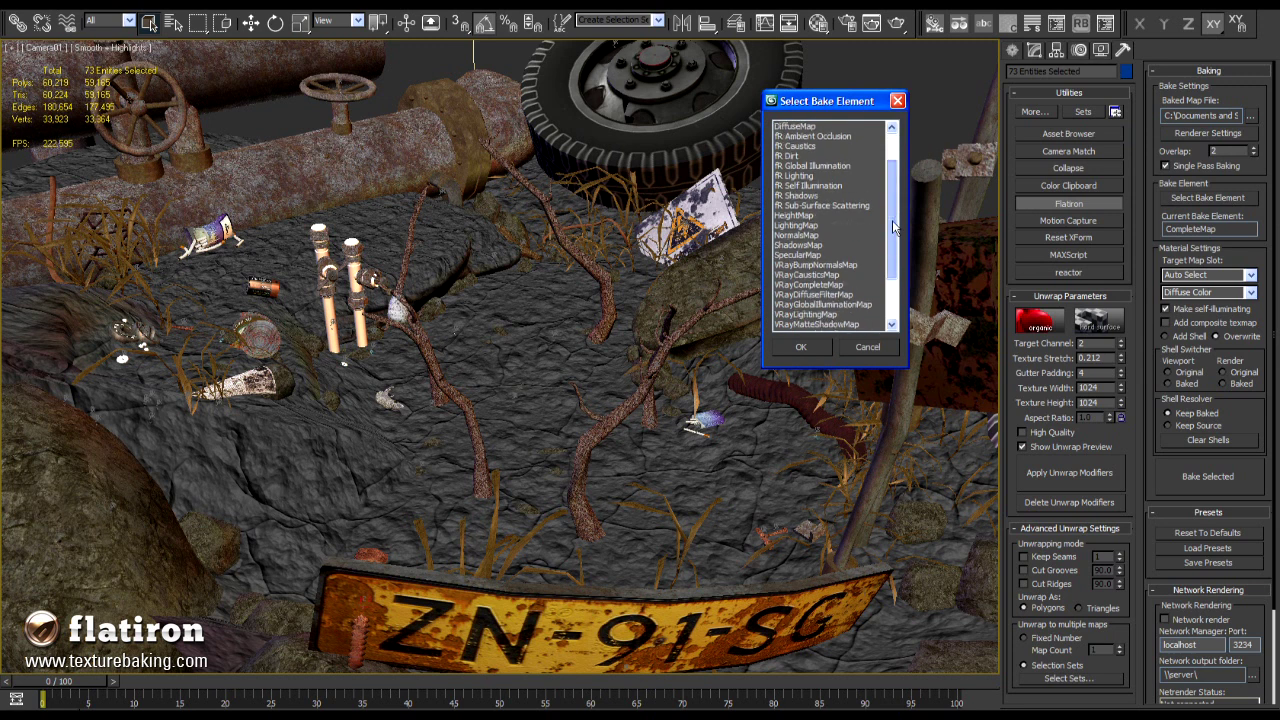
pyautogui.scroll(5, 894, 190)
pyautogui.click(893, 185)
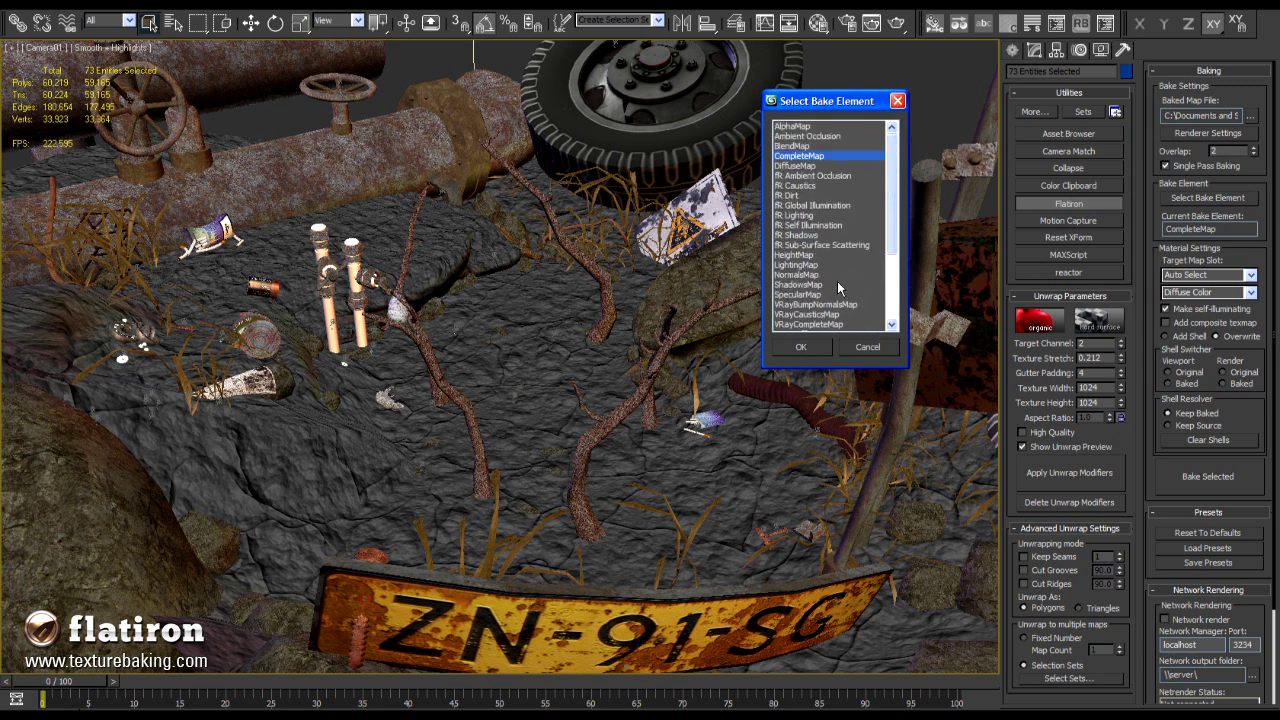
pyautogui.click(802, 347)
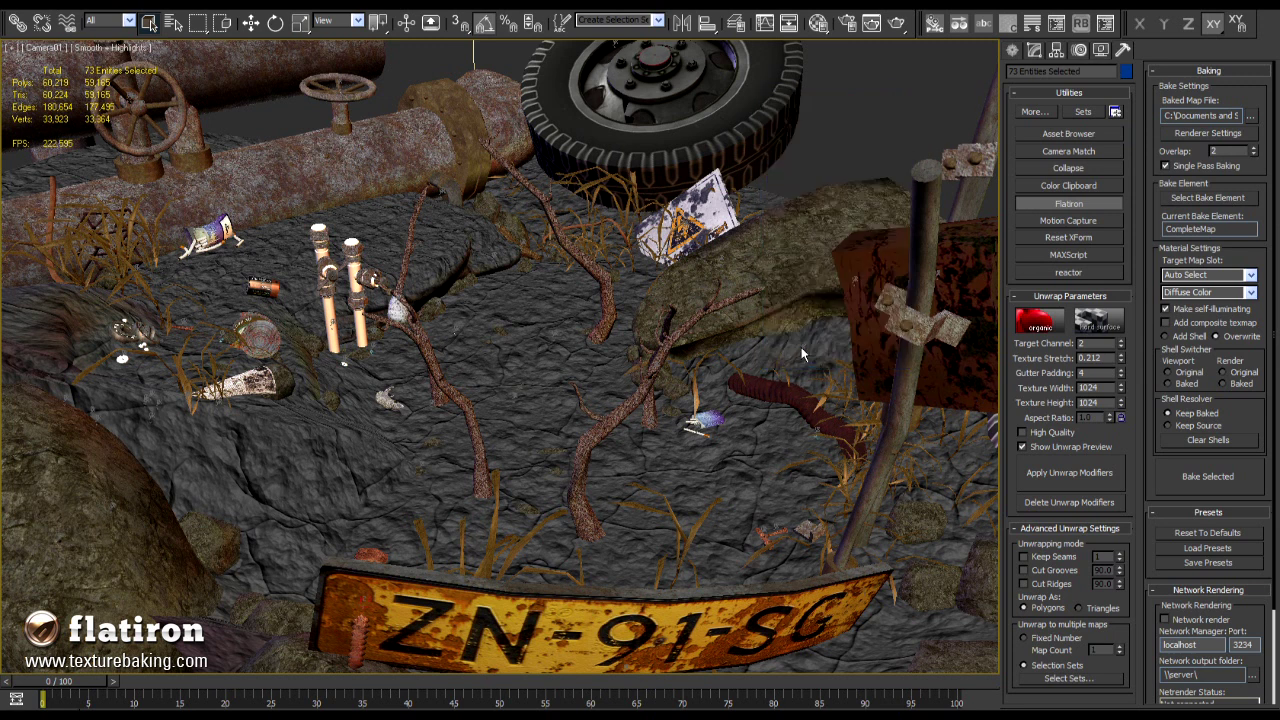
# Target the Standard Material's Diffuse Color slot and set the shell switcher to Baked for both viewport and render.
pyautogui.click(1250, 275)
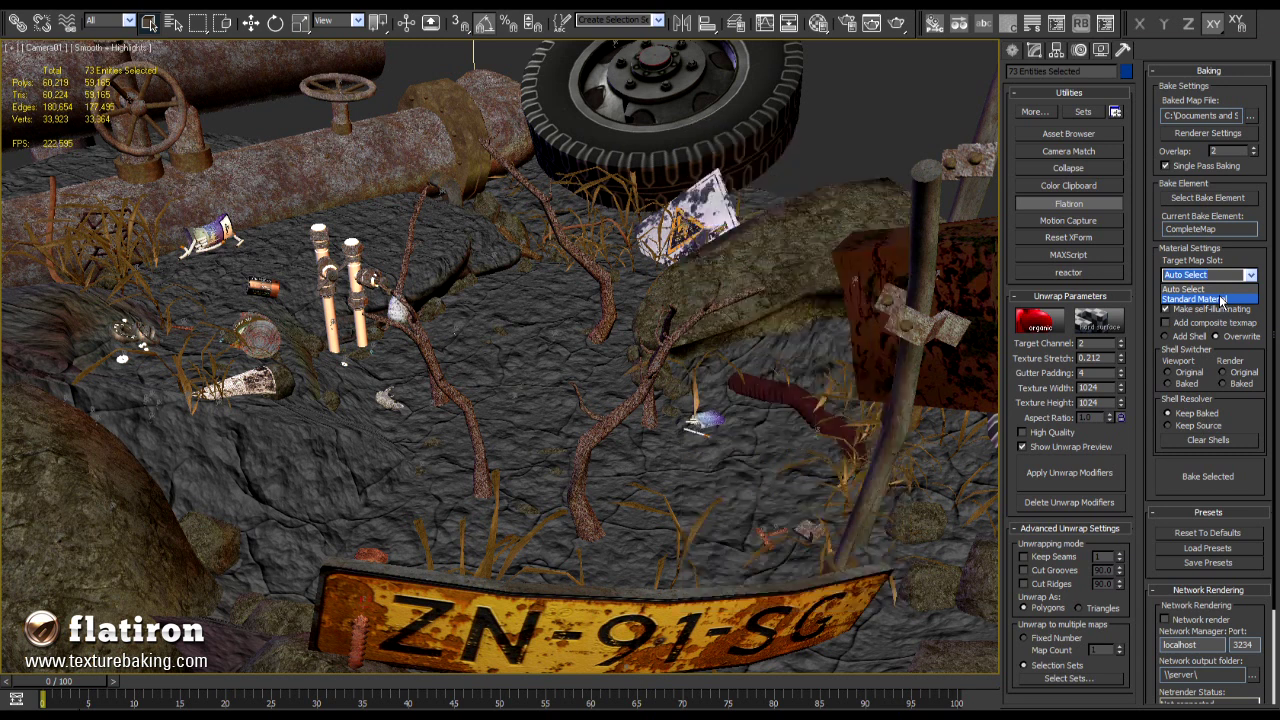
pyautogui.click(1221, 299)
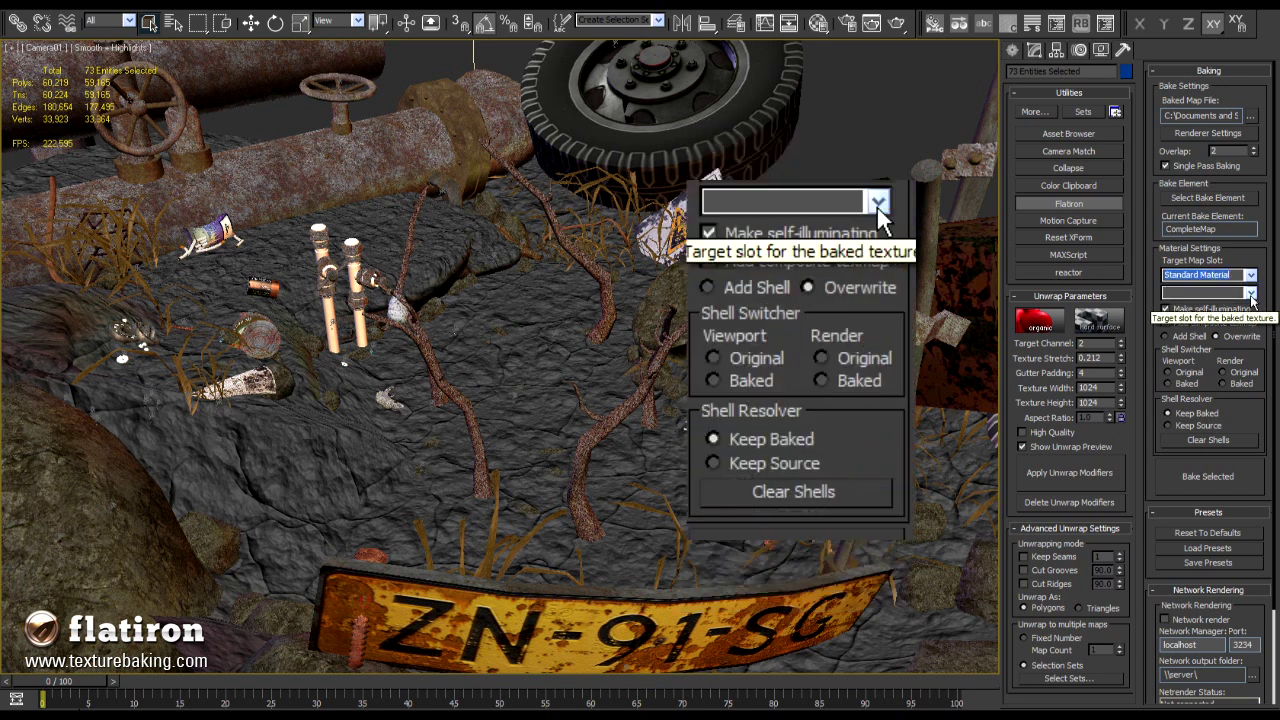
pyautogui.click(1250, 293)
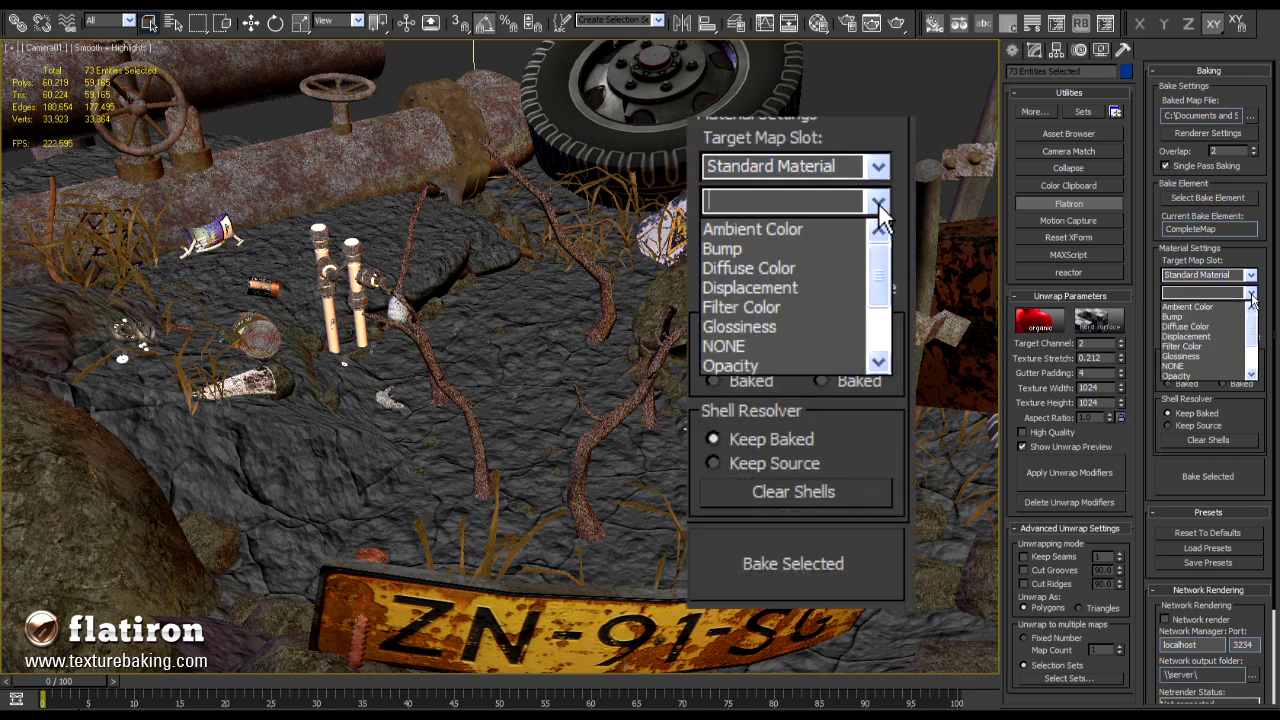
pyautogui.click(1206, 325)
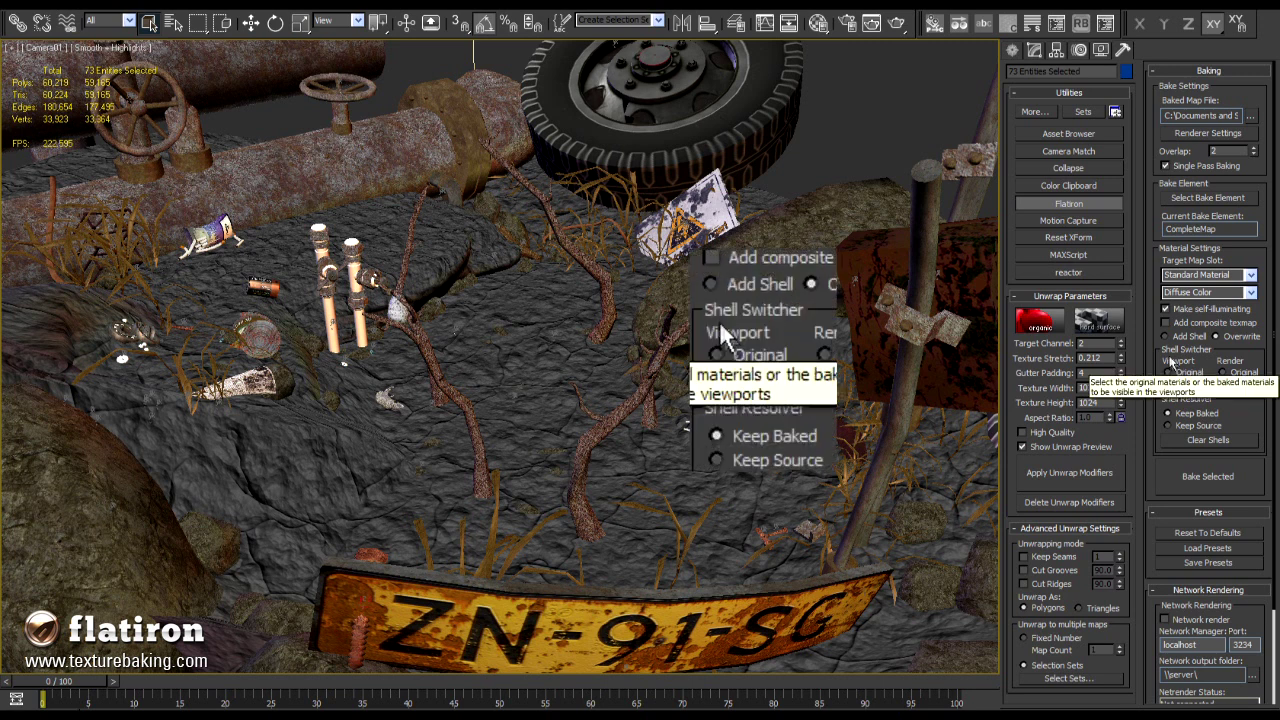
pyautogui.click(1186, 383)
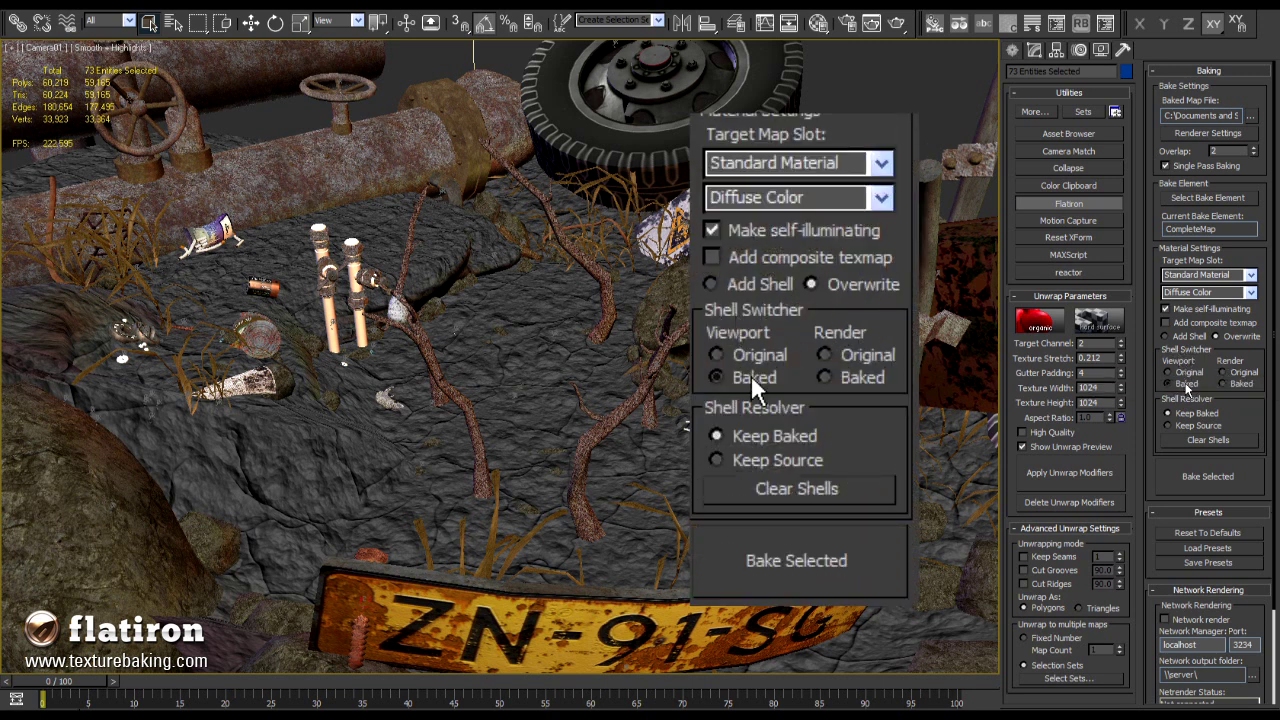
pyautogui.click(1227, 384)
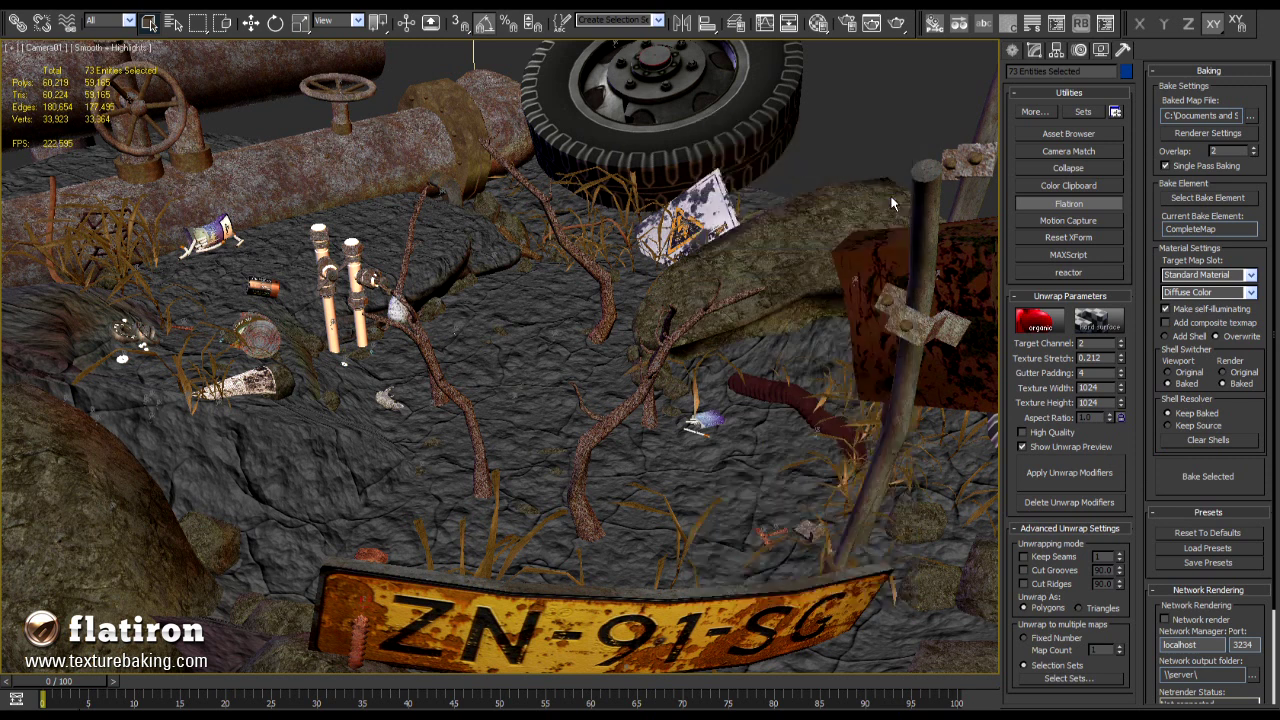
# Add one more object to the selection, with edged faces displayed, and bake the texture maps for the selected objects.
pyautogui.keyDown('ctrl'); pyautogui.click(892, 203); pyautogui.keyUp('ctrl')
pyautogui.press('F4')
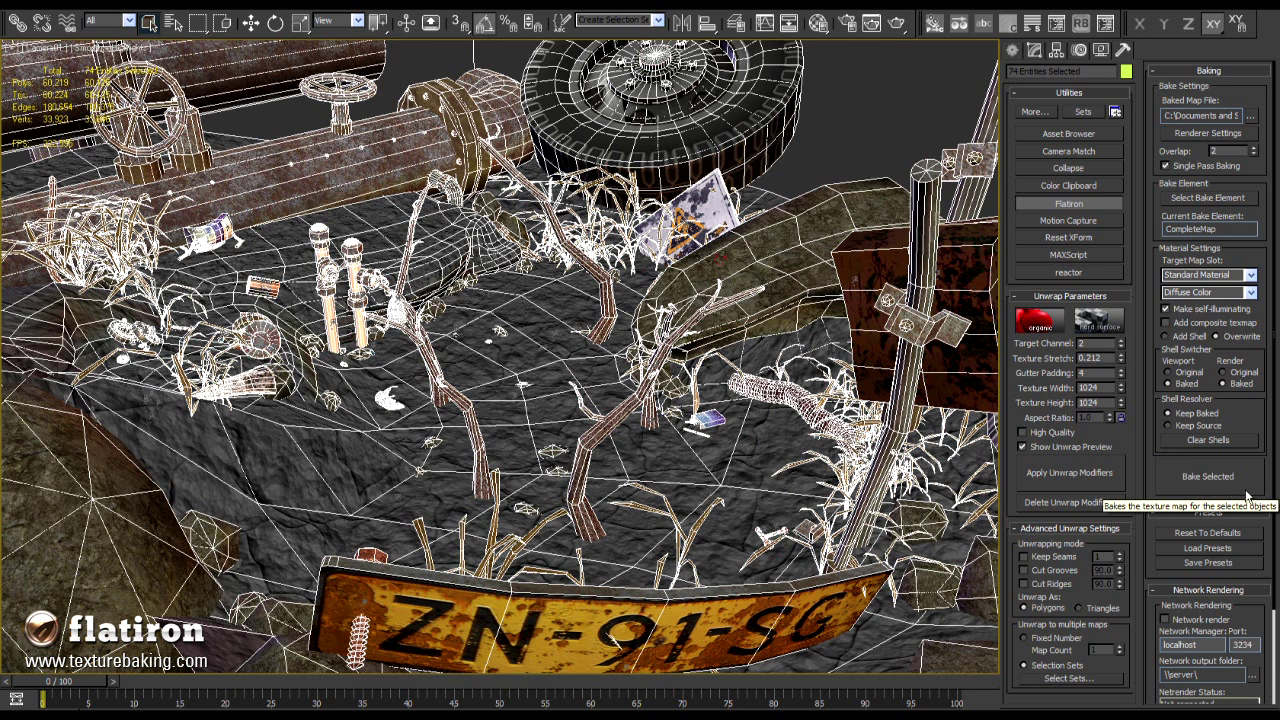
pyautogui.click(1203, 490)
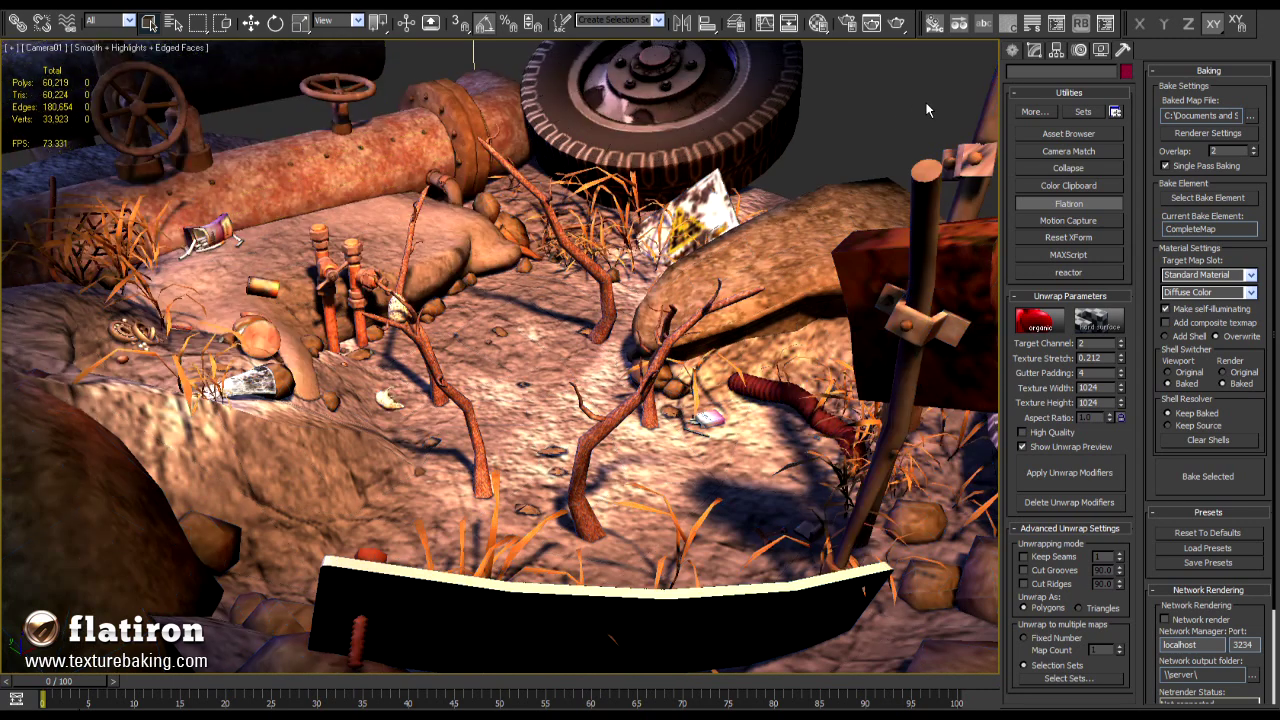
# Switch to a Perspective view without edged faces and orbit the scene to inspect the baked textures.
pyautogui.press('p')
pyautogui.press('F4')
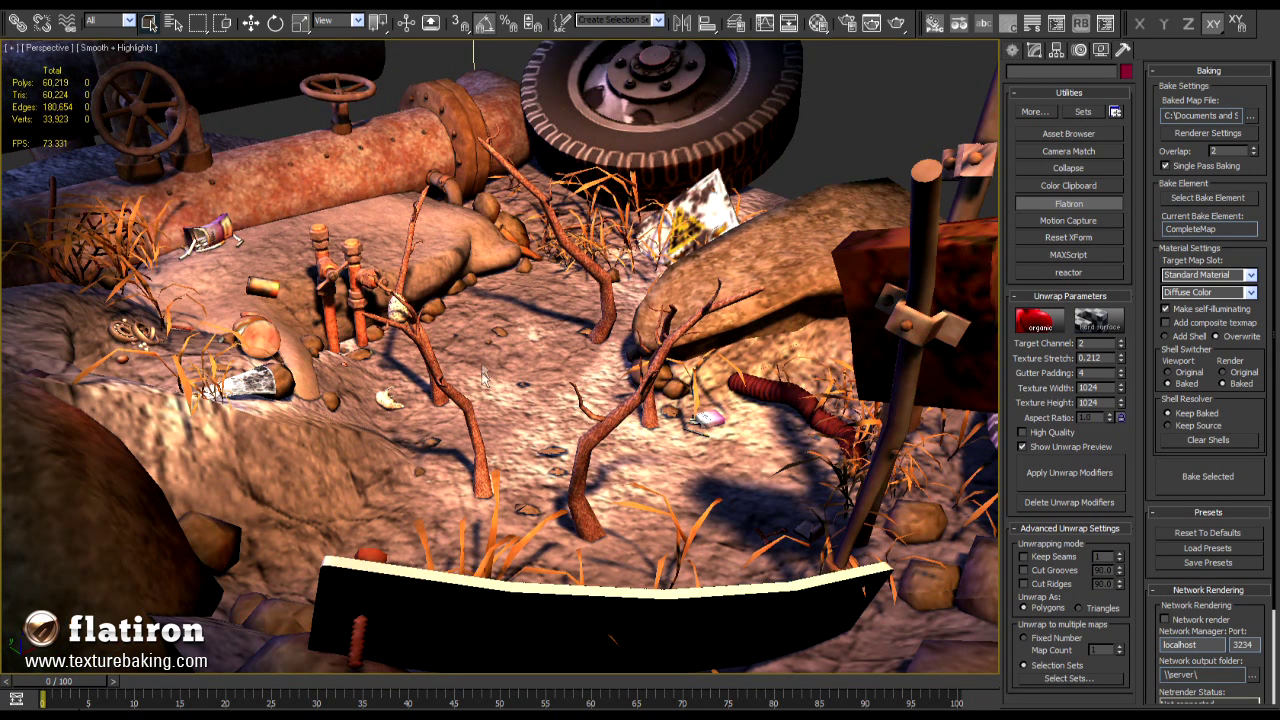
pyautogui.keyDown('alt'); pyautogui.moveTo(478, 366); pyautogui.dragTo(691, 354, button='middle'); pyautogui.keyUp('alt')
pyautogui.hotkey('alt', 'w')
pyautogui.keyDown('alt'); pyautogui.moveTo(735, 430); pyautogui.dragTo(762, 455, button='middle'); pyautogui.keyUp('alt')
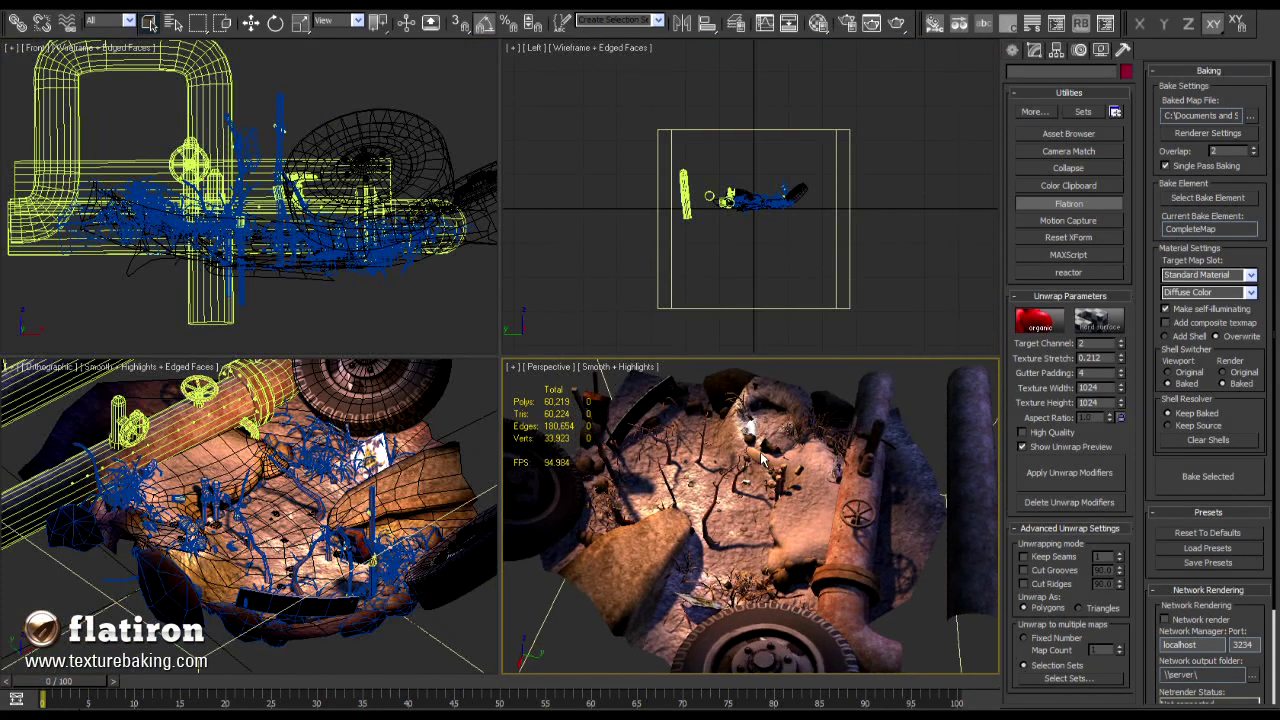
# Pick the ground's baked material into a cleared material slot and check its diffuse bitmap's map channel against Flatiron's target channel.
pyautogui.press('m')
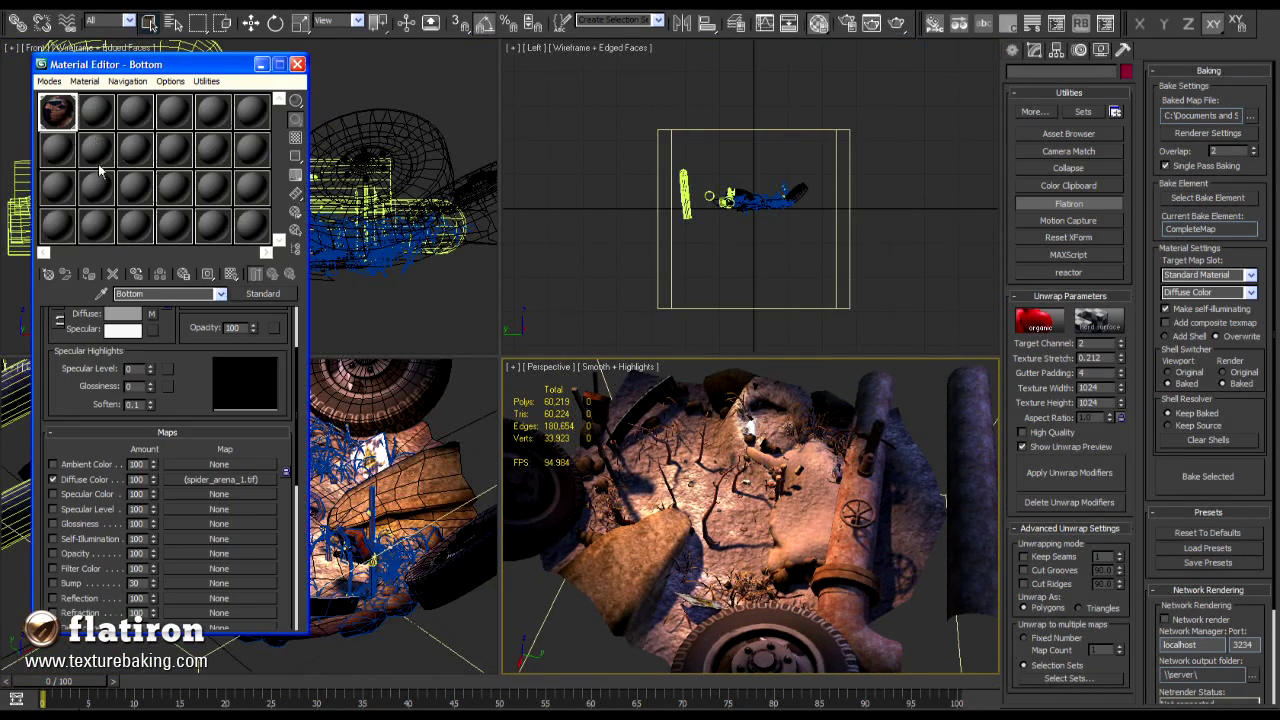
pyautogui.moveTo(64, 142); pyautogui.dragTo(62, 119)
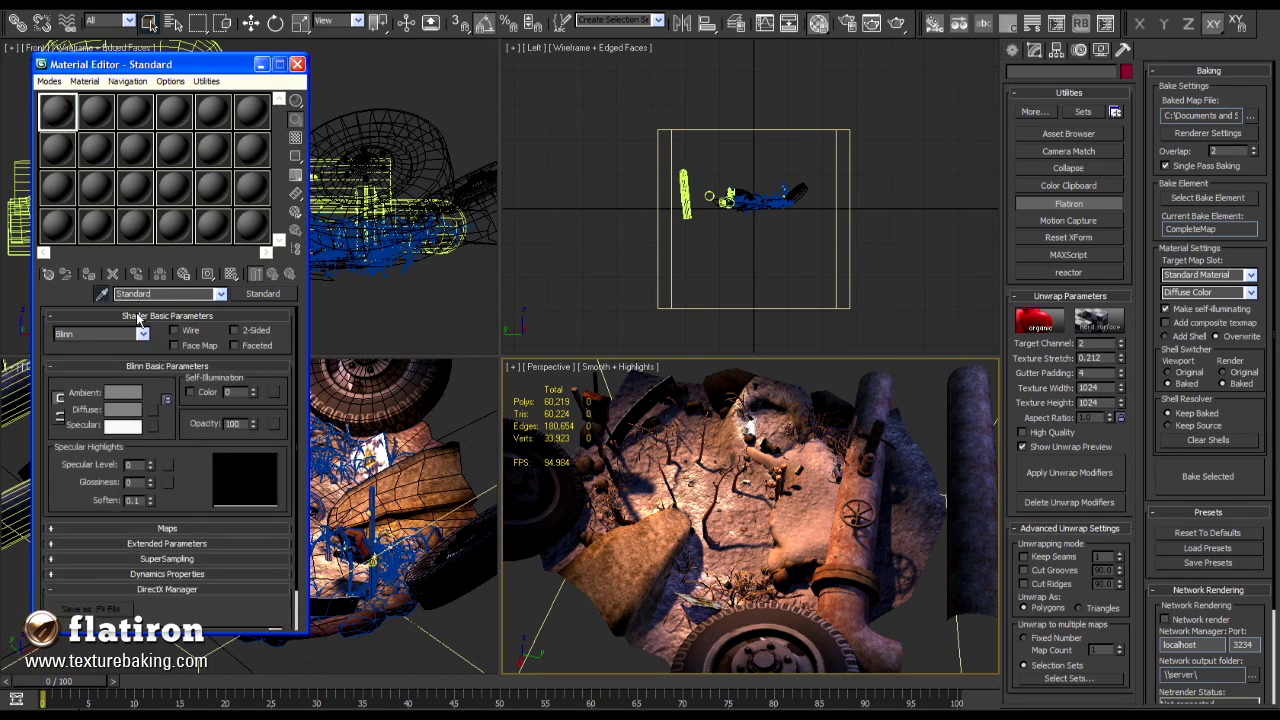
pyautogui.click(101, 295)
pyautogui.click(703, 501)
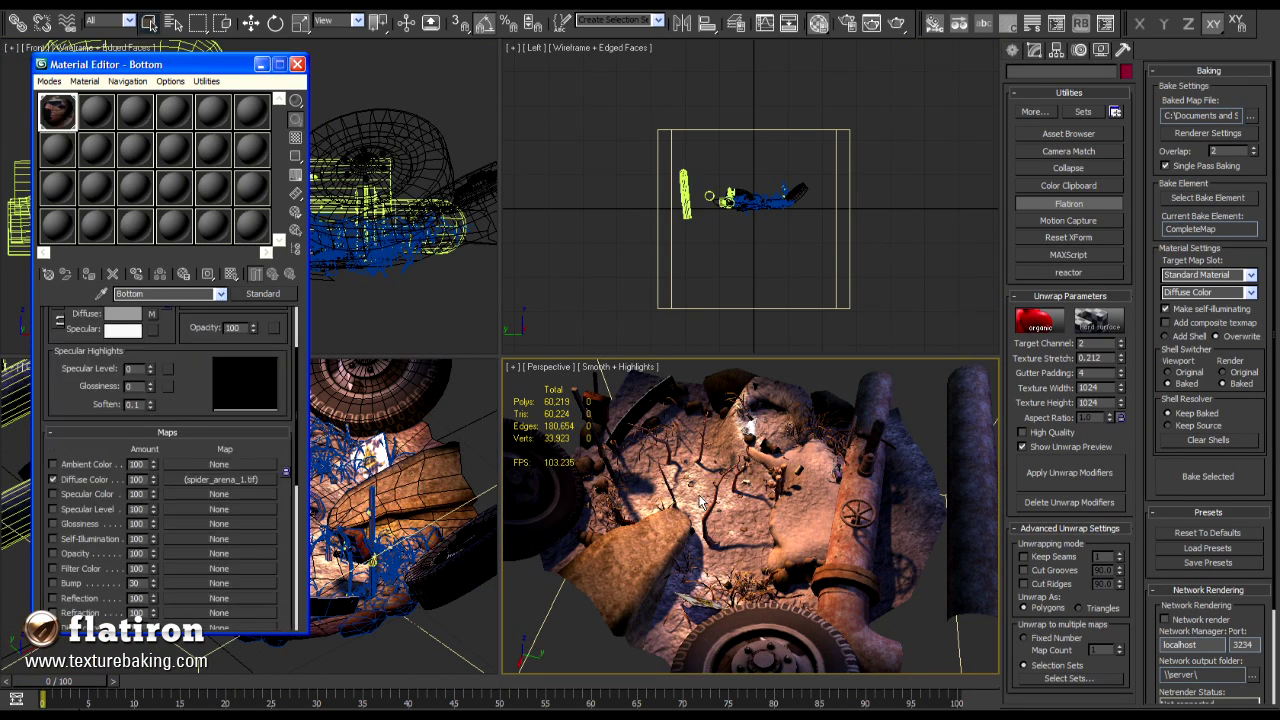
pyautogui.click(199, 477)
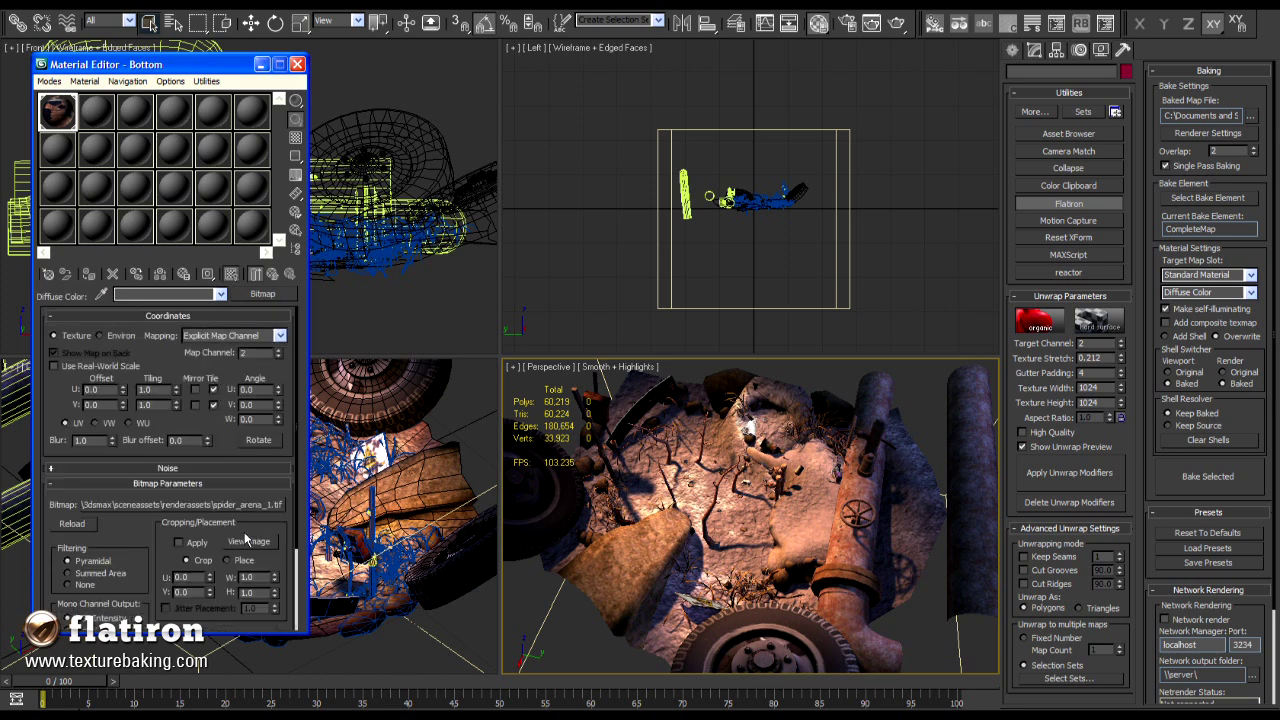
pyautogui.moveTo(249, 353); pyautogui.dragTo(238, 354)
pyautogui.doubleClick(1098, 345)
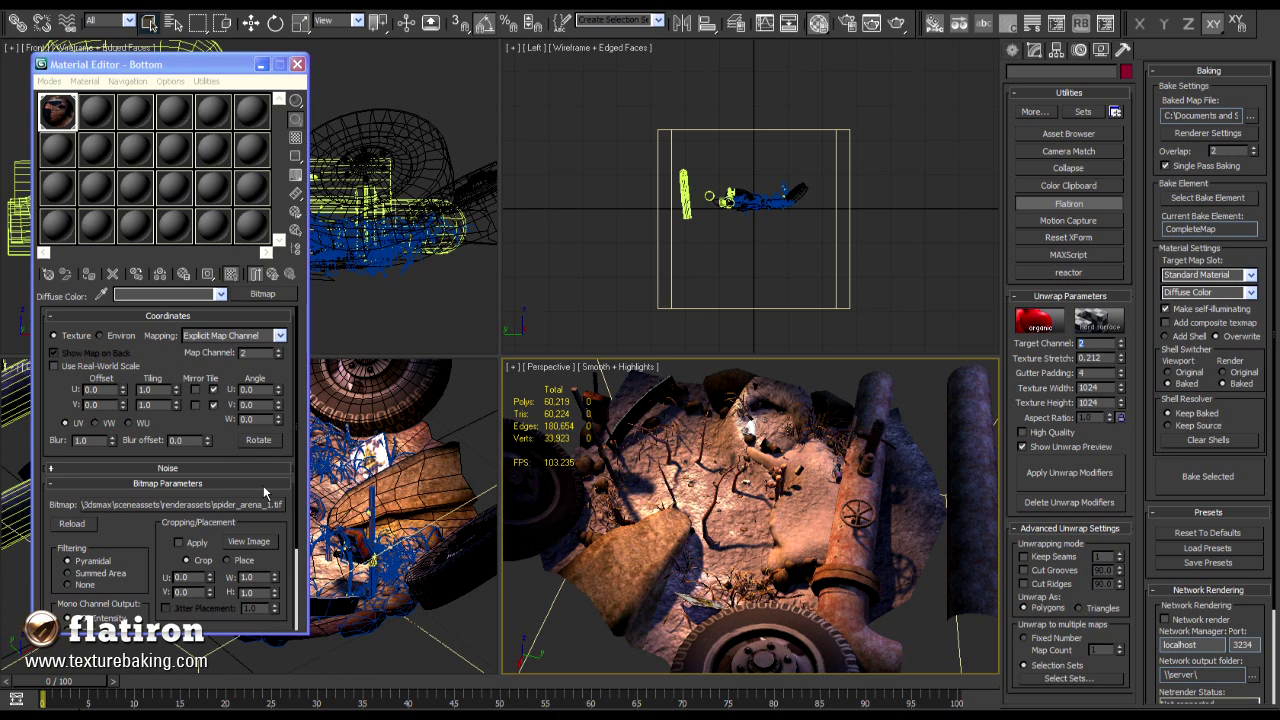
# View the ground's baked diffuse bitmap in an enlarged window, examine its lighting and shadows, and close the image.
pyautogui.click(240, 544)
pyautogui.moveTo(655, 501); pyautogui.dragTo(1024, 710)
pyautogui.moveTo(247, 49); pyautogui.dragTo(197, 12)
pyautogui.scroll(1, 637, 362)
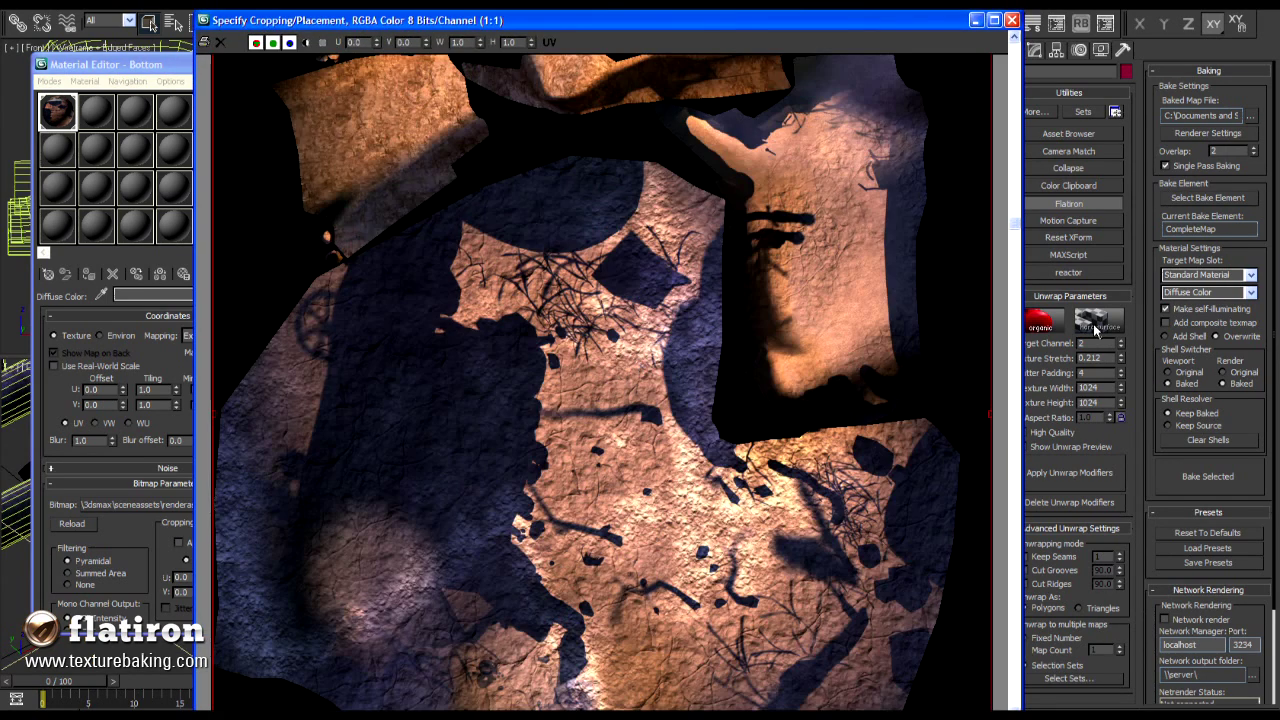
pyautogui.moveTo(1014, 221); pyautogui.dragTo(1014, 133)
pyautogui.click(1016, 587)
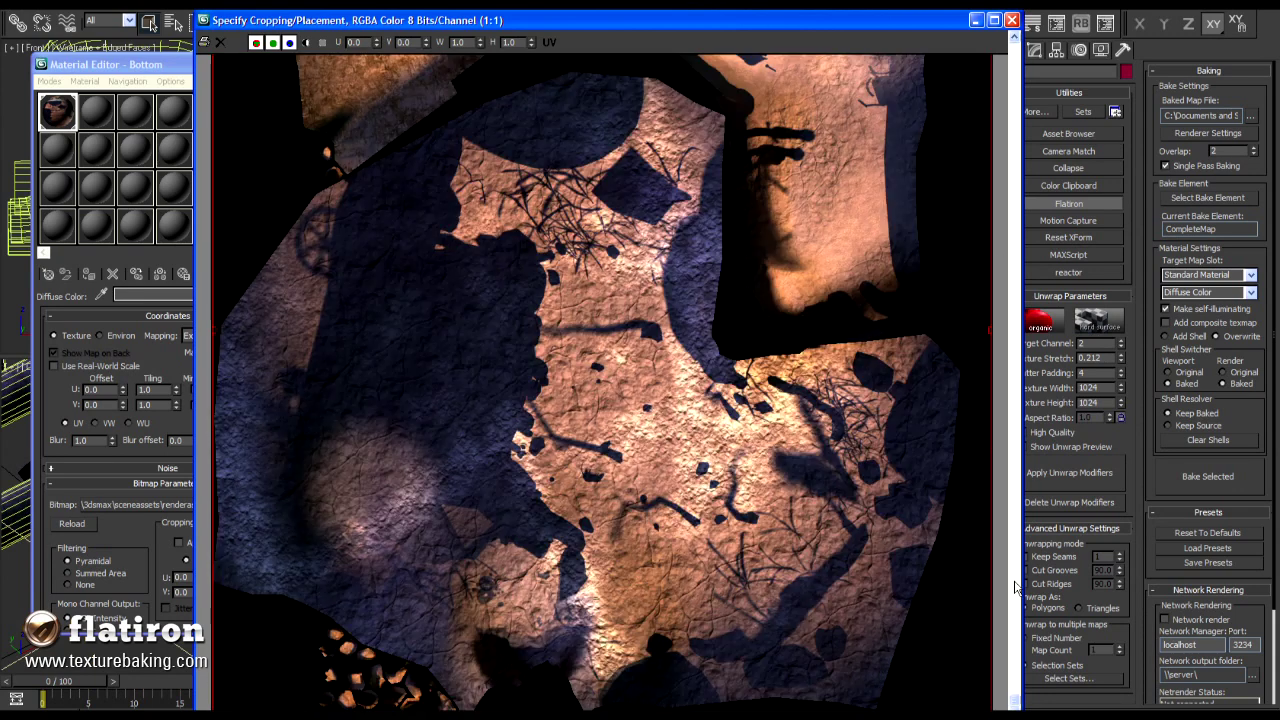
pyautogui.click(1012, 20)
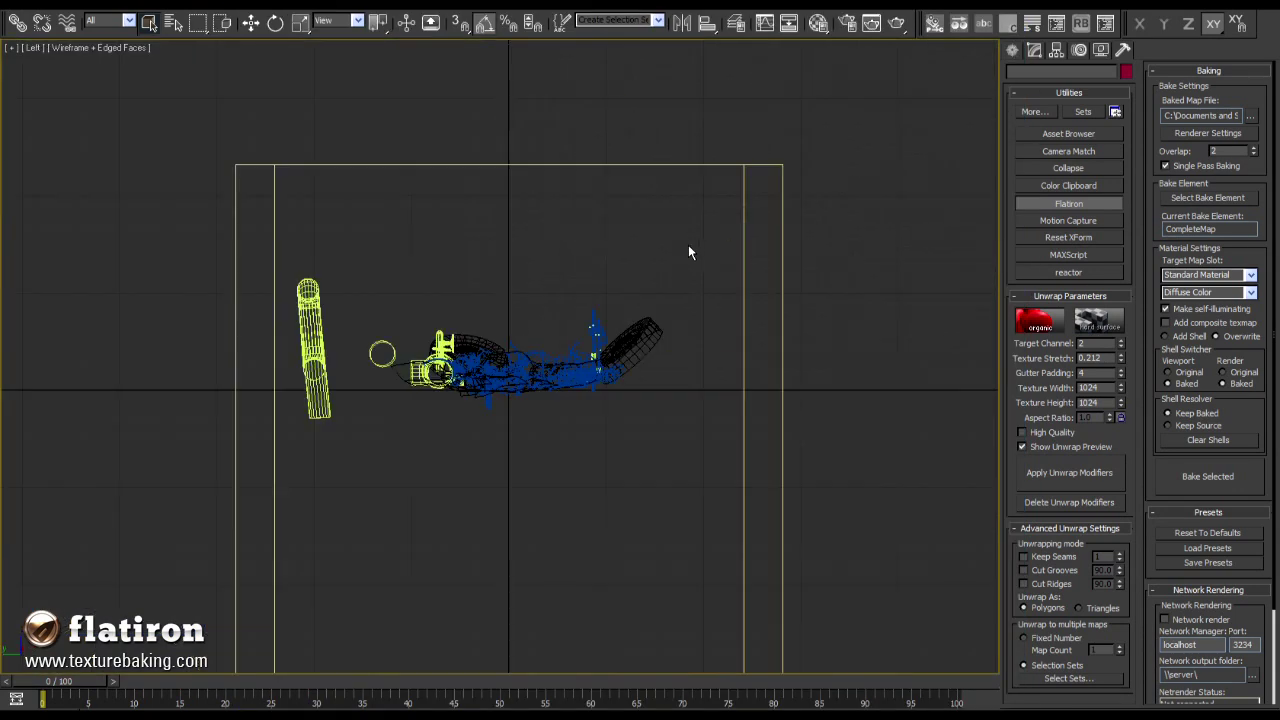
# Unhide the lights category and delete all scene lights in the Left view, restricting selection to lights.
pyautogui.click(1100, 50)
pyautogui.click(1030, 226)
pyautogui.click(118, 21)
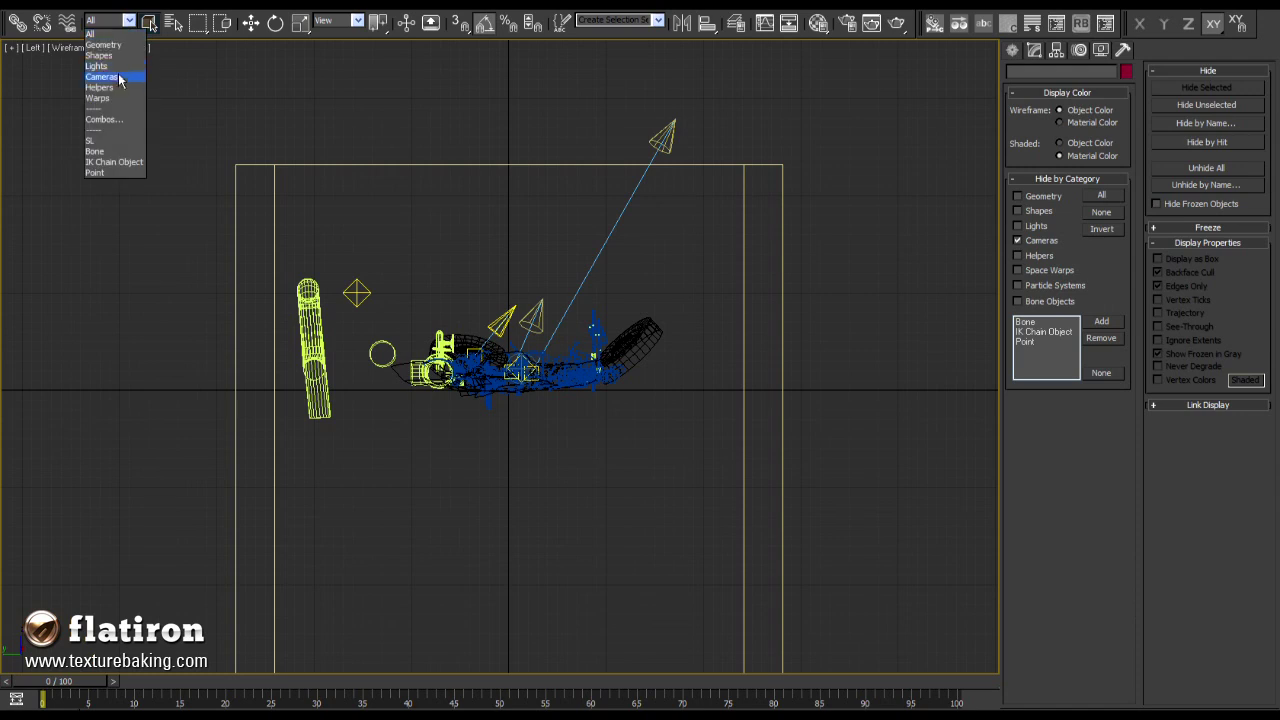
pyautogui.click(100, 74)
pyautogui.moveTo(279, 91); pyautogui.dragTo(808, 442)
pyautogui.press('Delete')
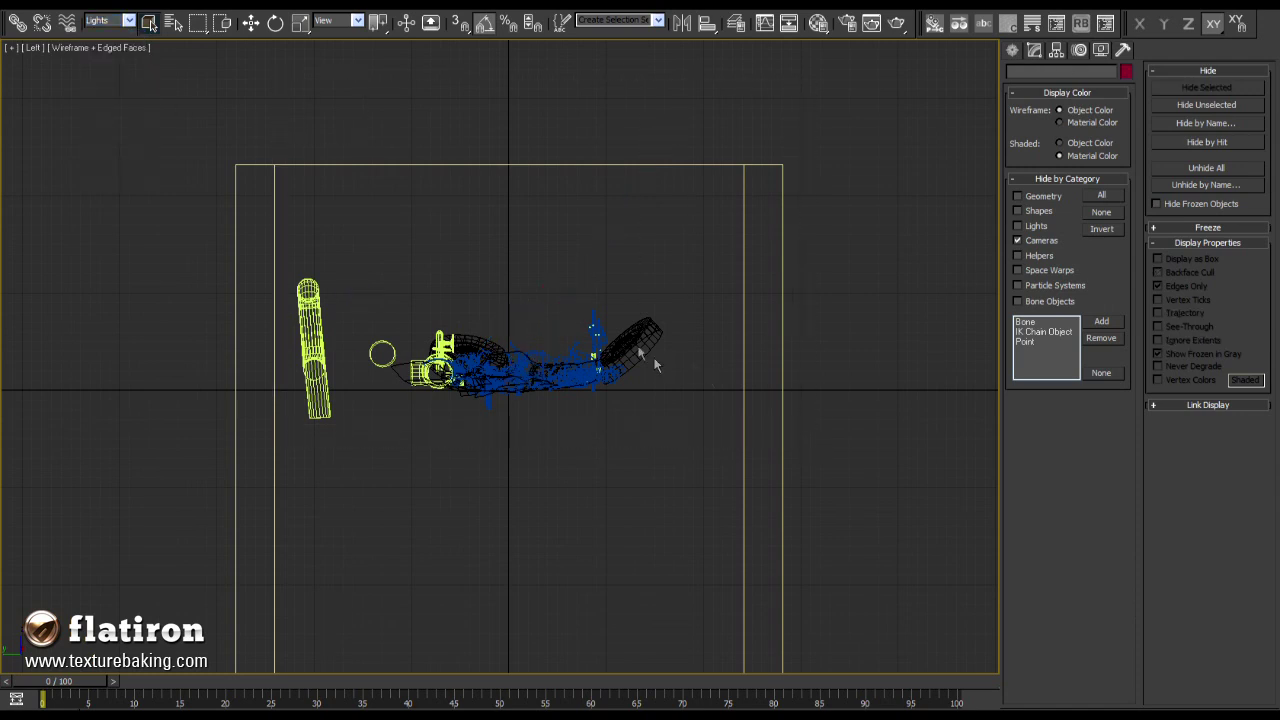
# Reset the selection filter to All and return to the four-viewport layout.
pyautogui.press('z')
pyautogui.click(113, 21)
pyautogui.click(90, 34)
pyautogui.hotkey('alt', 'w')
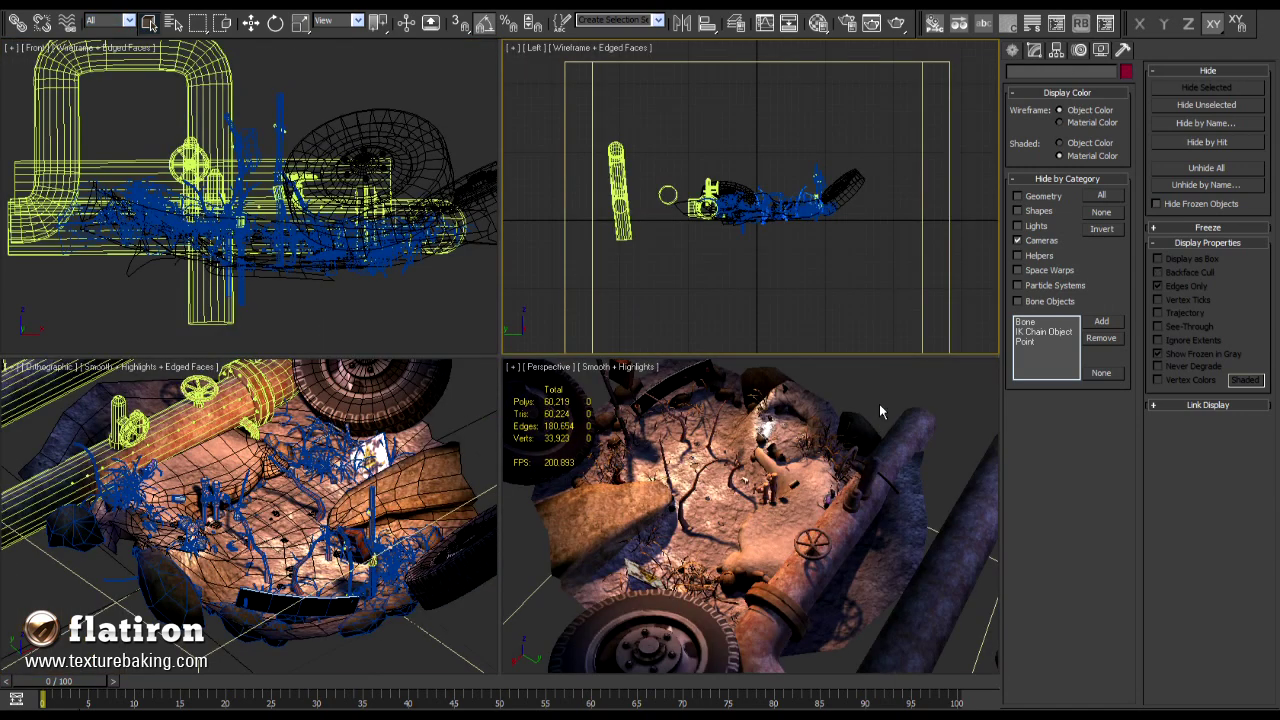
# Change the production renderer to Default Scanline Renderer and close the render setup.
pyautogui.click(378, 11)
pyautogui.click(393, 31)
pyautogui.click(229, 87)
pyautogui.click(279, 126)
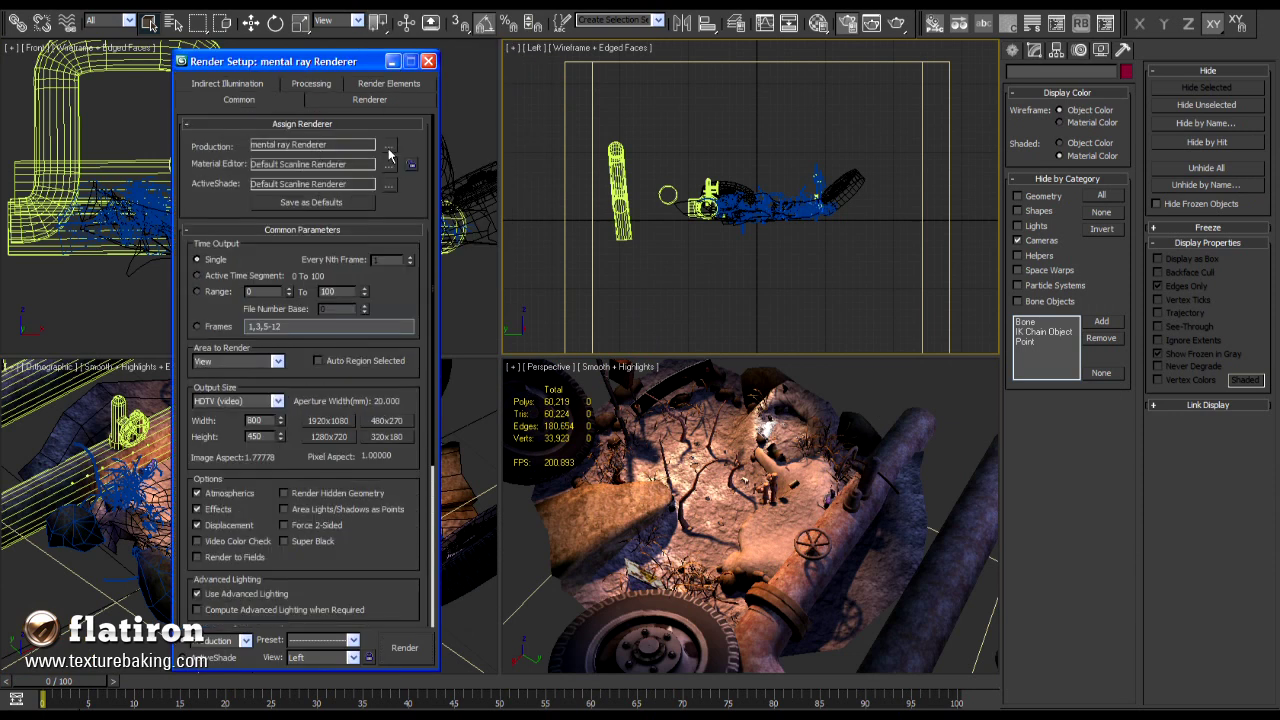
pyautogui.click(389, 146)
pyautogui.click(245, 270)
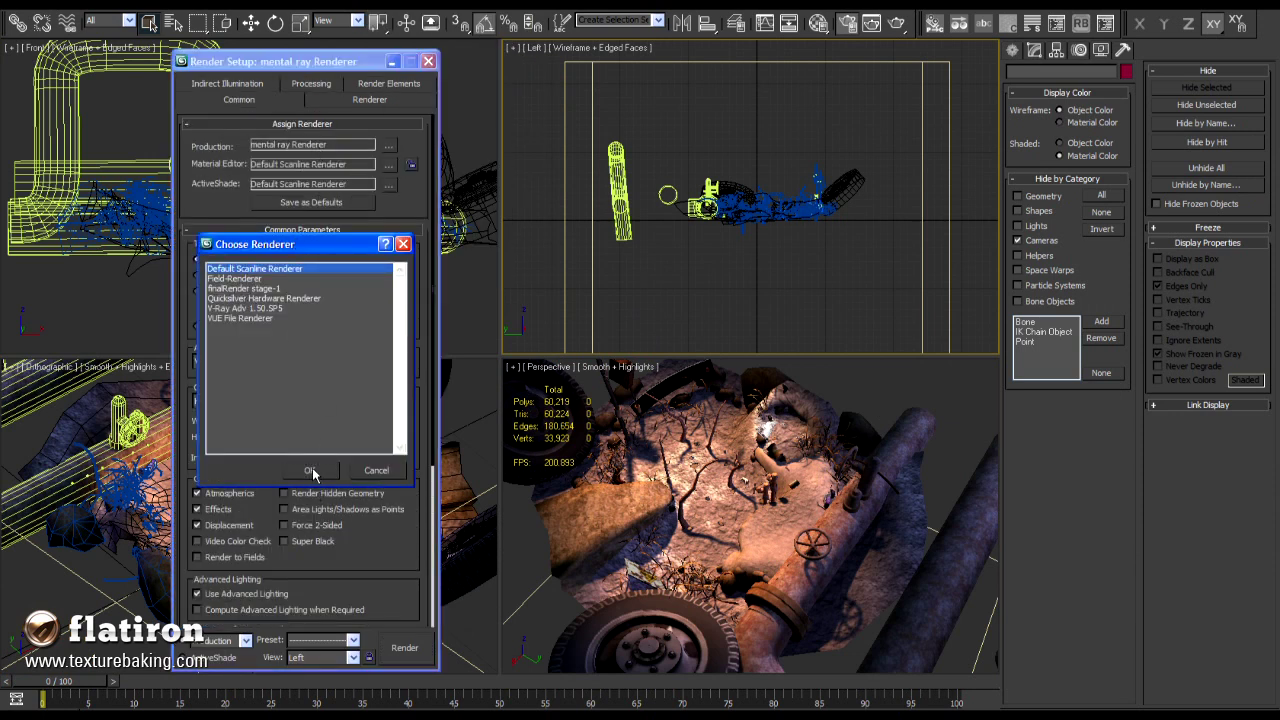
pyautogui.click(309, 470)
pyautogui.click(429, 62)
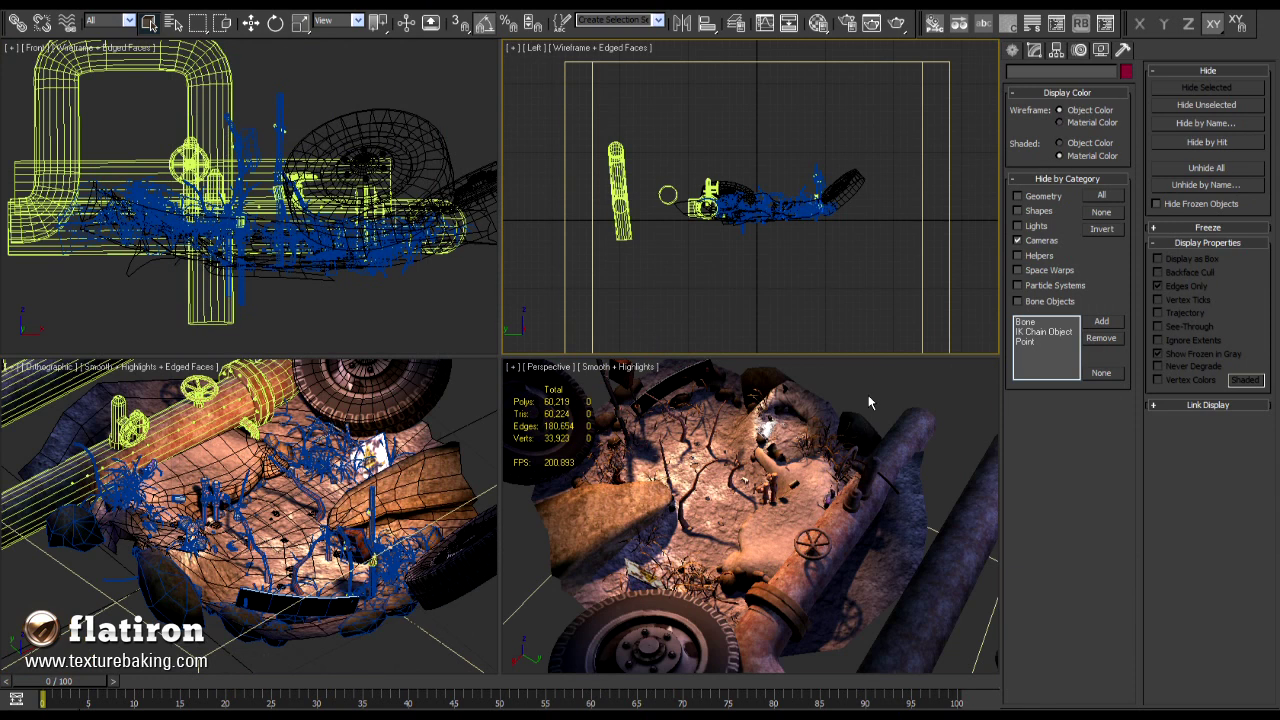
# Switch the maximized Perspective viewport to Camera01 and render the scene from it.
pyautogui.click(868, 395)
pyautogui.hotkey('alt', 'w')
pyautogui.press('c')
pyautogui.hotkey('shift', 'q')
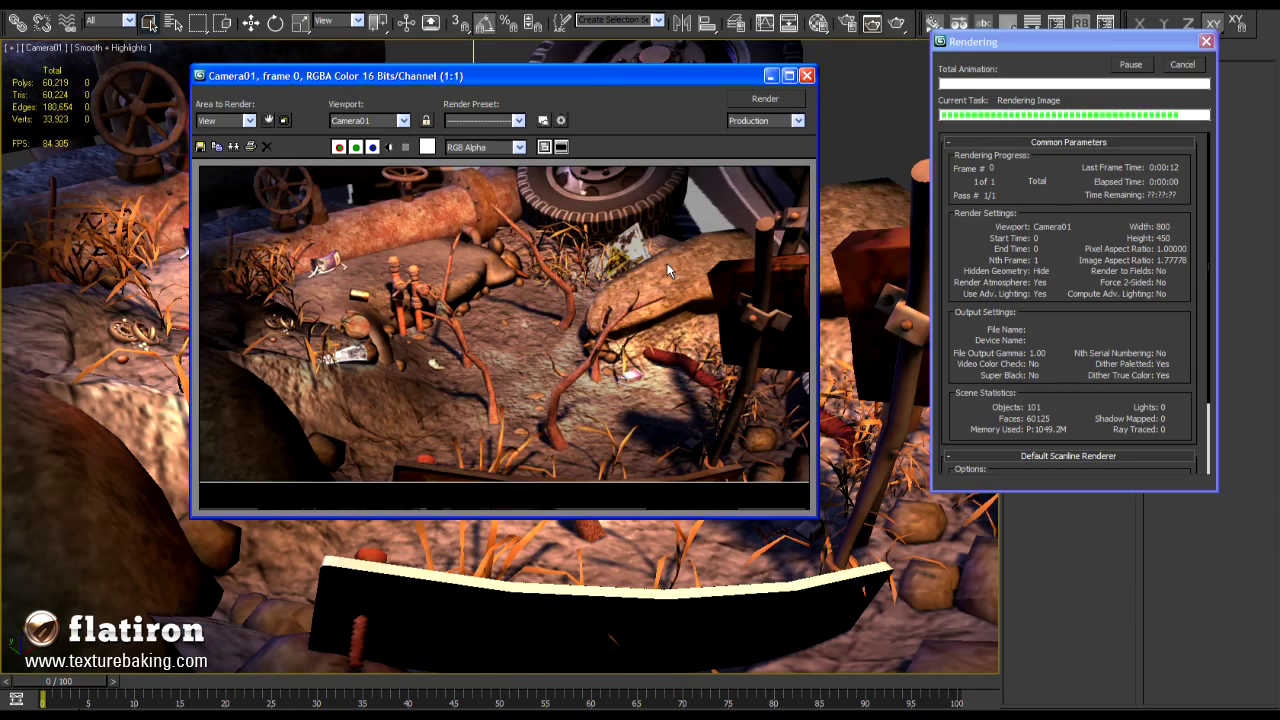
# Compare the Camera01 render with the baked scene in the four-viewport layout, and close the render window.
pyautogui.moveTo(637, 80); pyautogui.dragTo(458, 84)
pyautogui.click(867, 132)
pyautogui.hotkey('alt', 'w')
pyautogui.click(771, 195)
pyautogui.keyDown('alt'); pyautogui.moveTo(771, 195); pyautogui.dragTo(810, 207, button='middle'); pyautogui.keyUp('alt')
pyautogui.scroll(4, 832, 250)
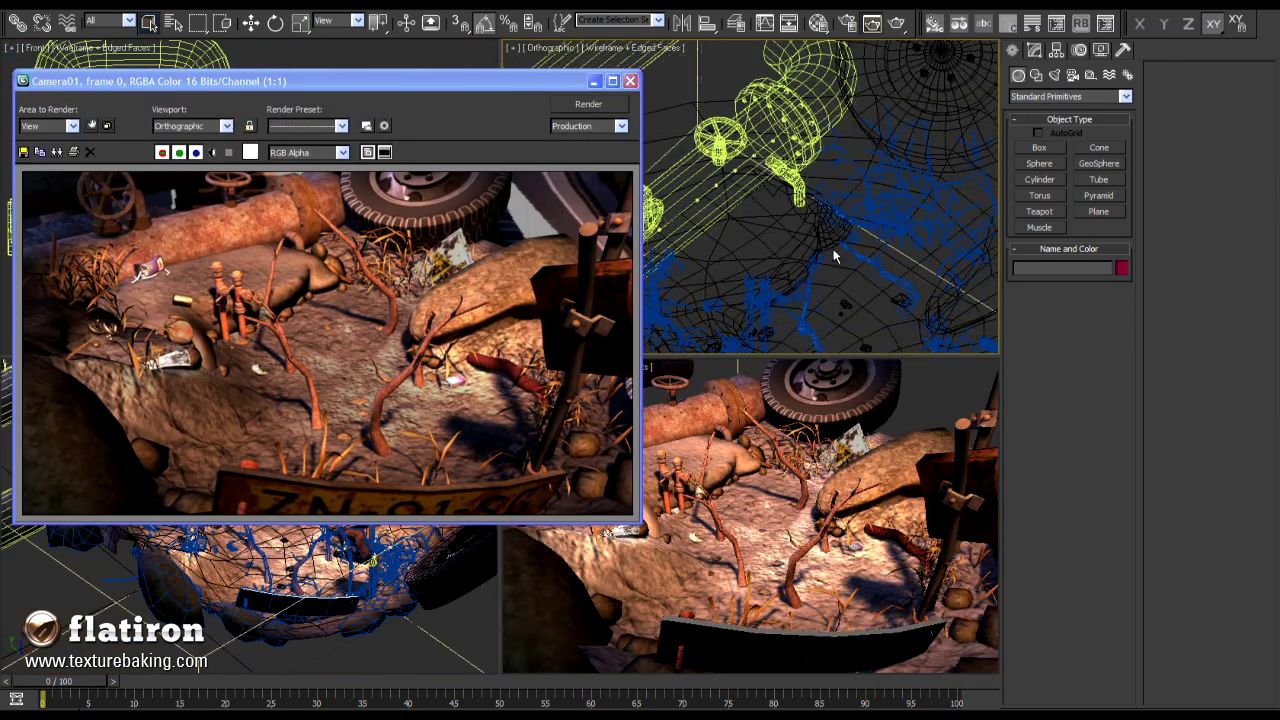
pyautogui.moveTo(553, 83); pyautogui.dragTo(567, 65)
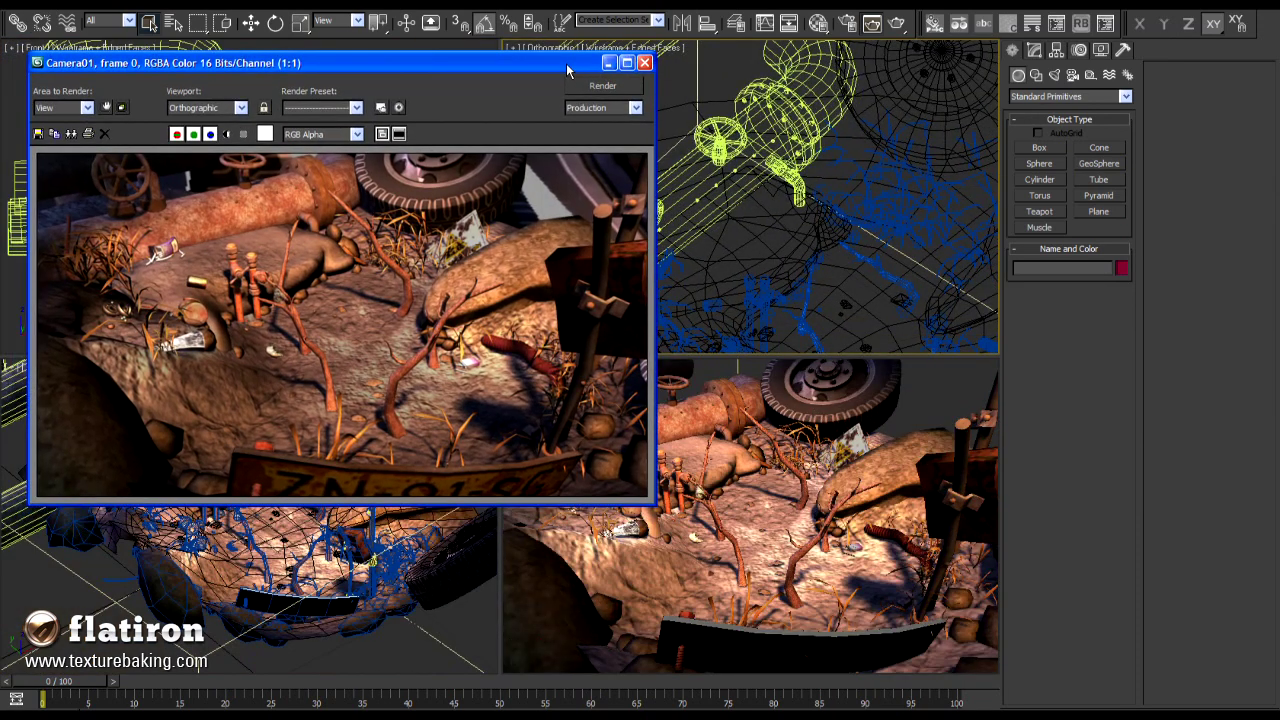
pyautogui.click(644, 62)
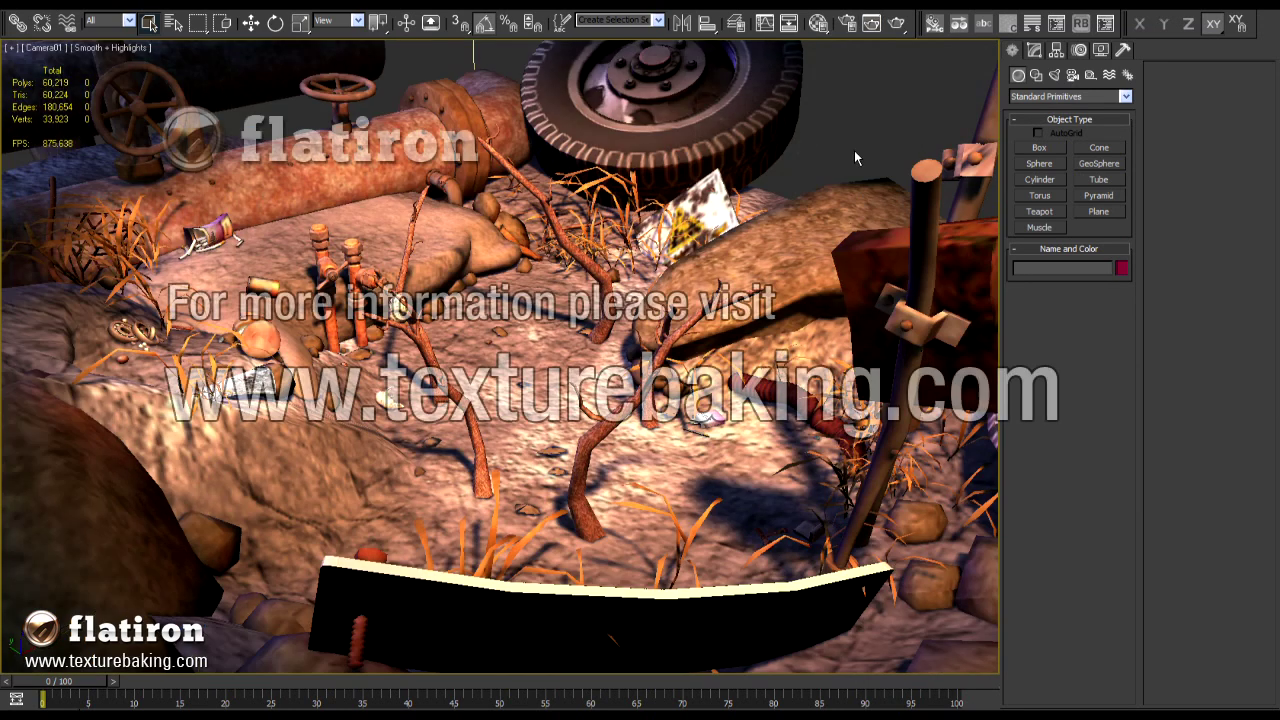